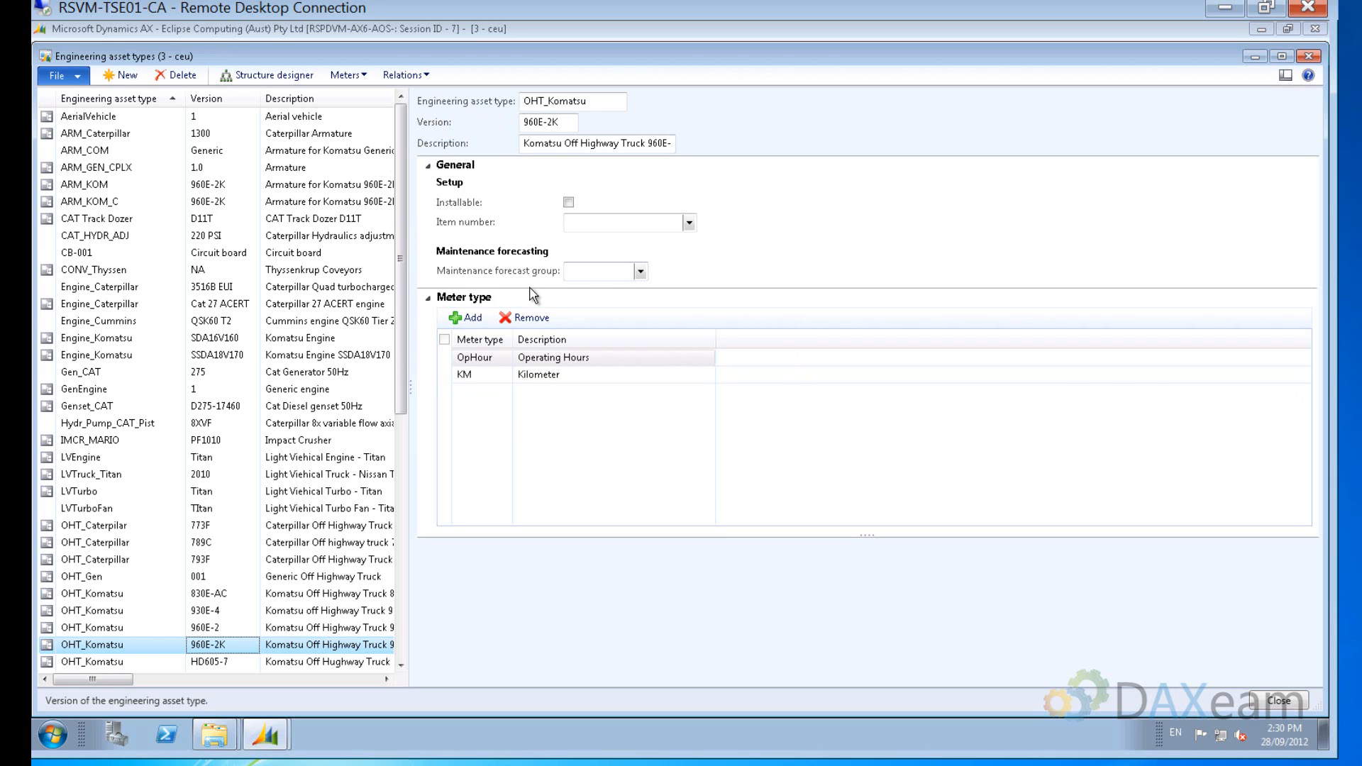
Set the maintenance forecast group of engineering asset type OHT_Komatsu 960E-2K to Default.
{"action": "left_click", "coordinate": [640, 271]}
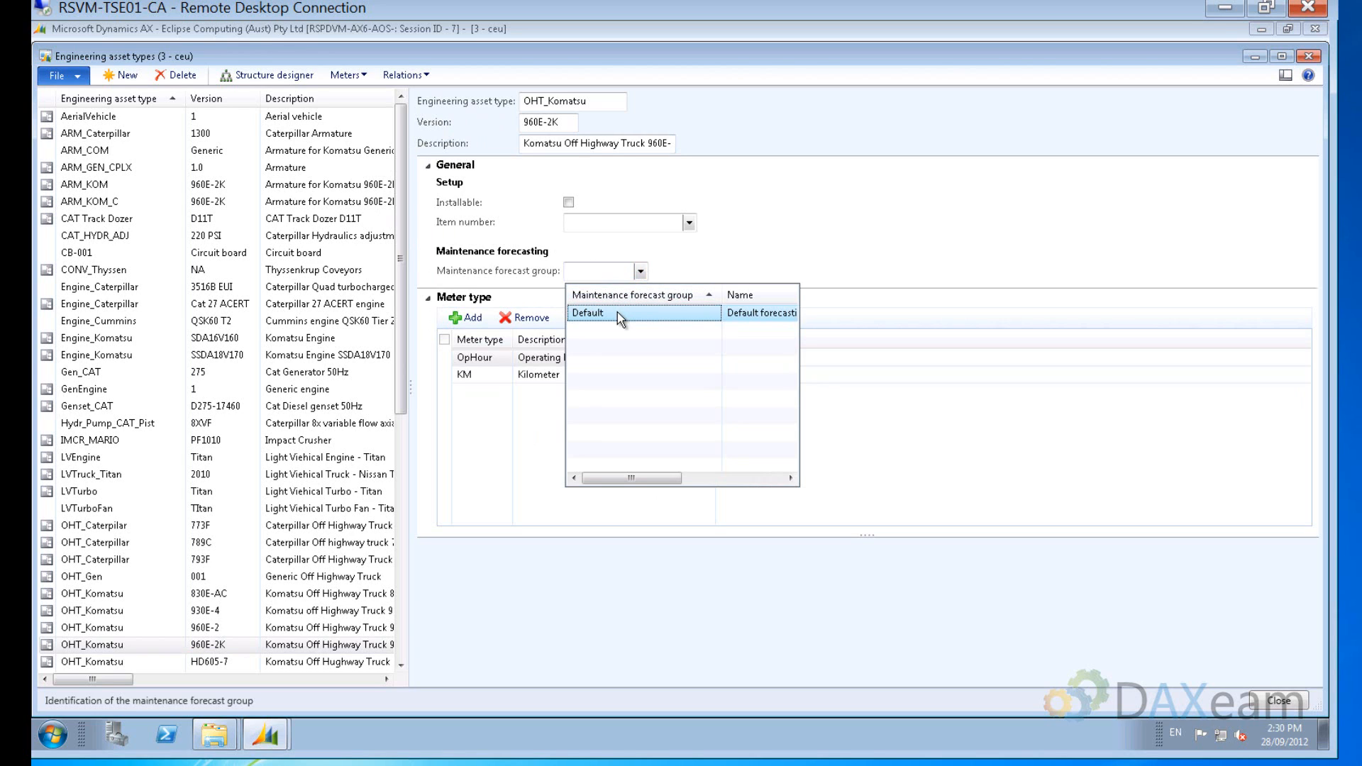
{"action": "left_click", "coordinate": [618, 314]}
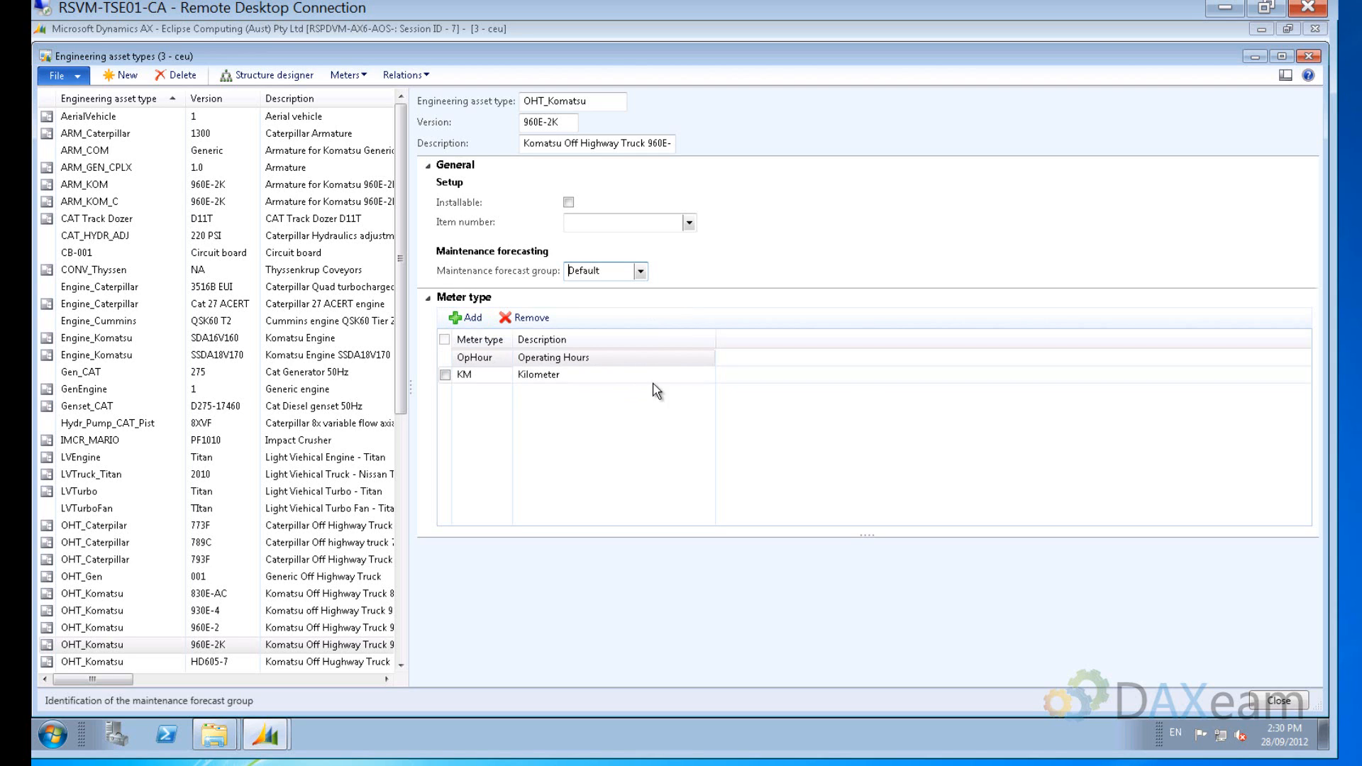
Open the structure designer for OHT_Komatsu 960E-2K and expand the whole structure tree from its root.
{"action": "left_click", "coordinate": [276, 76]}
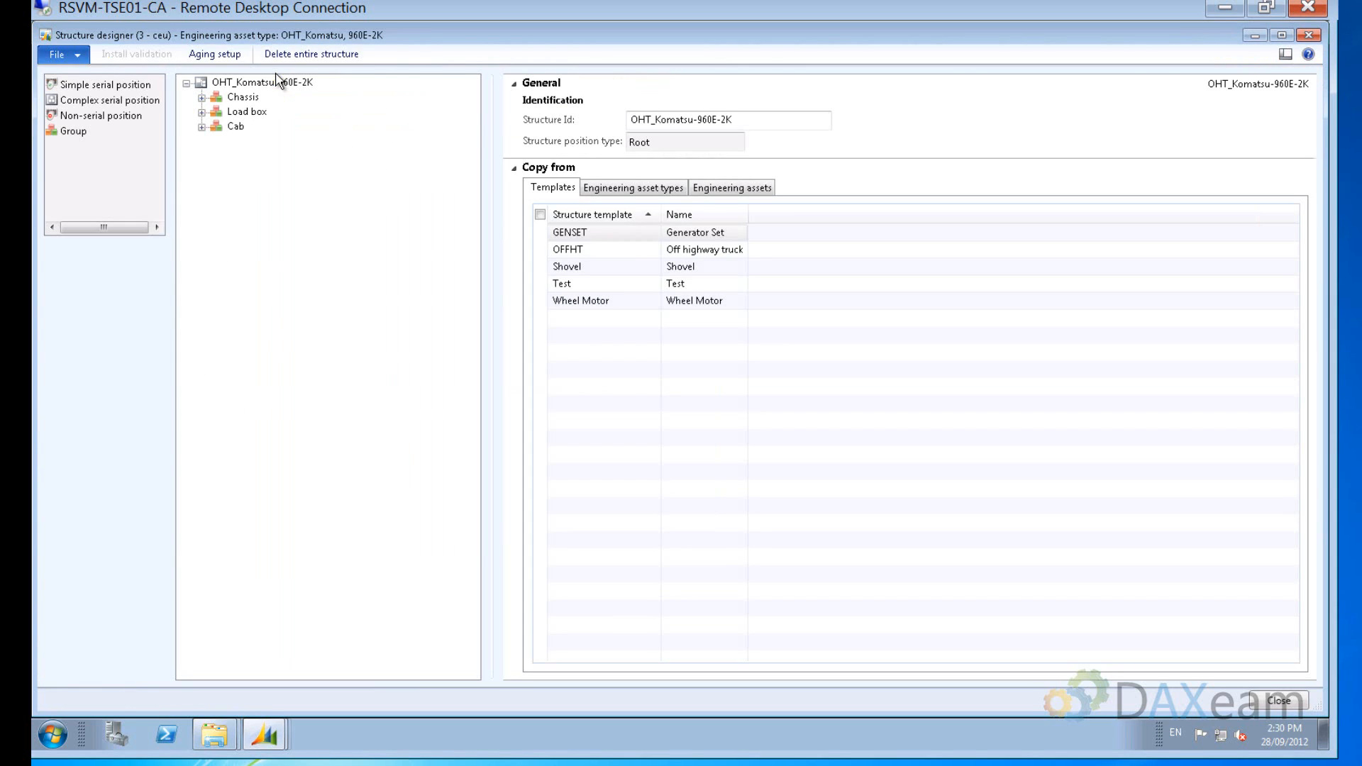
{"action": "right_click", "coordinate": [295, 82]}
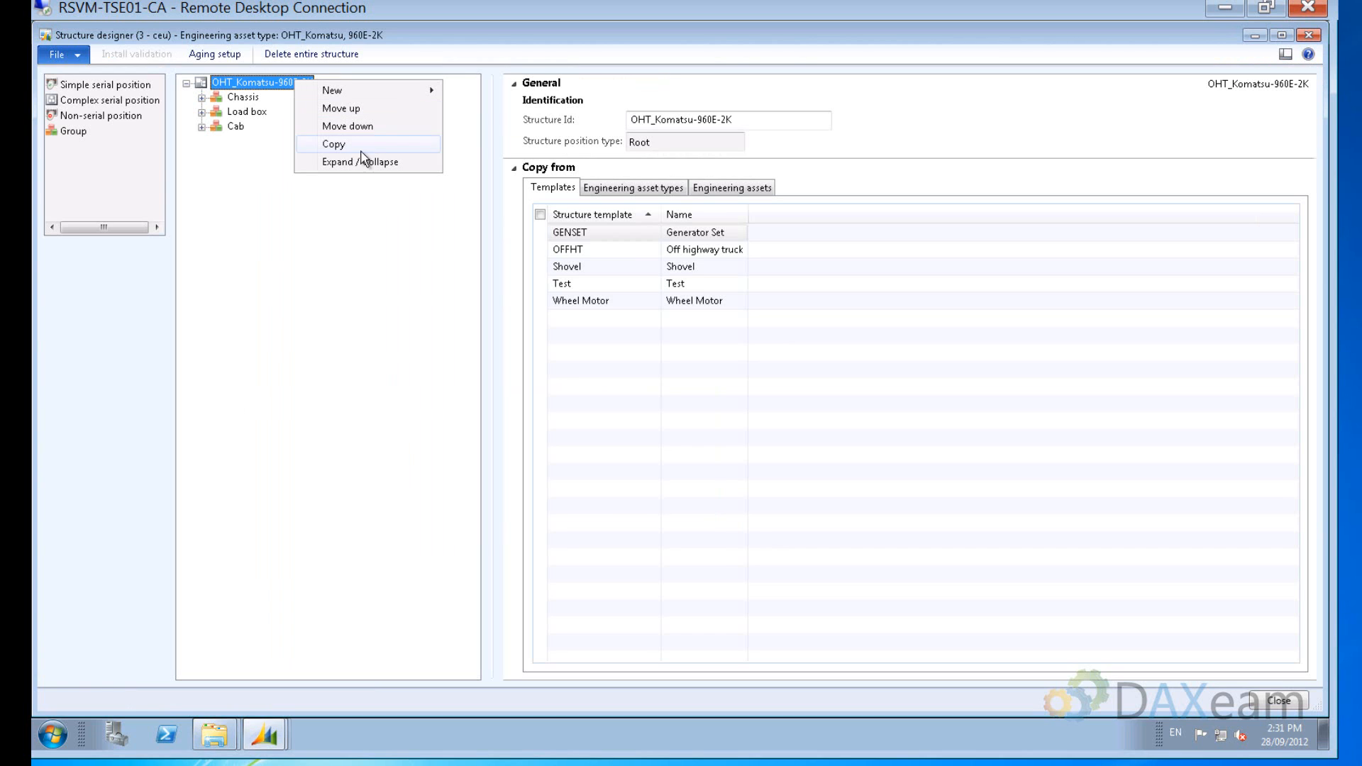
{"action": "left_click", "coordinate": [374, 163]}
{"action": "right_click", "coordinate": [286, 83]}
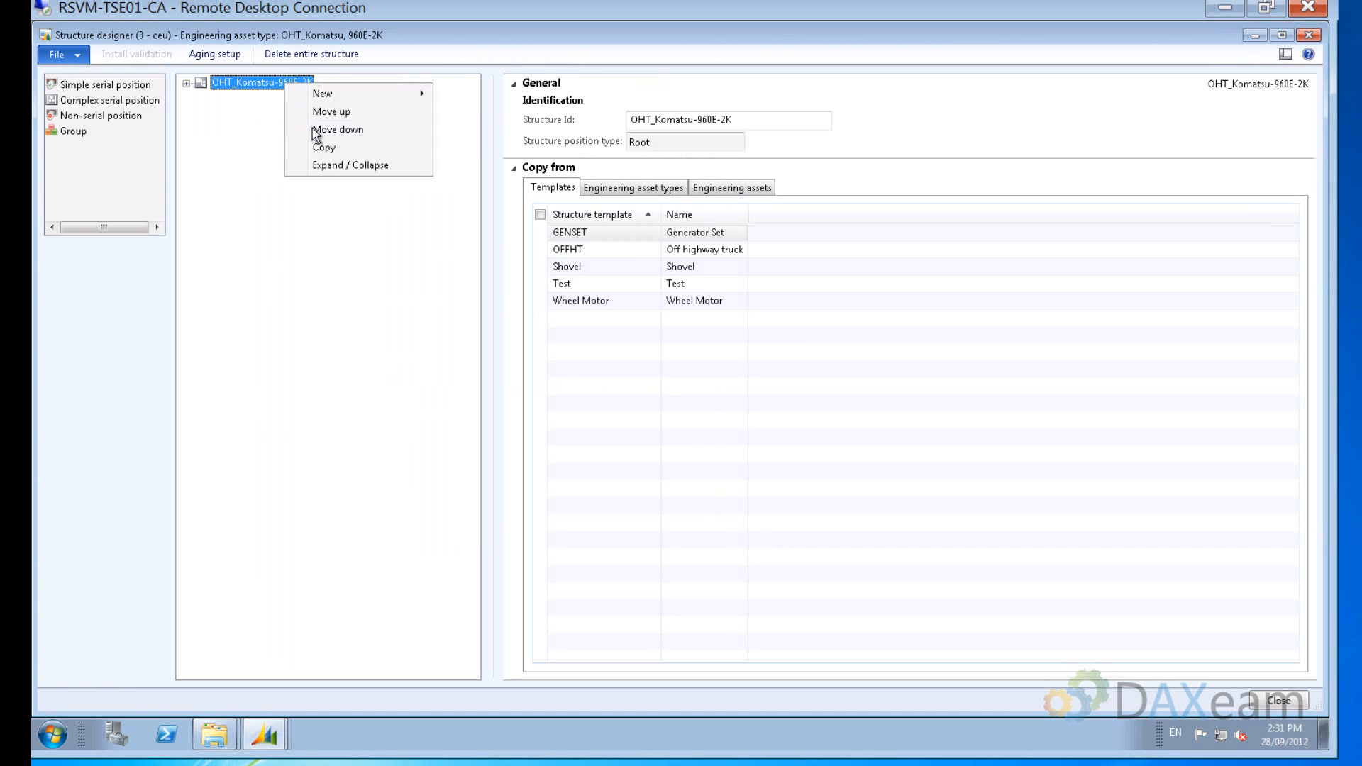
{"action": "left_click", "coordinate": [354, 165]}
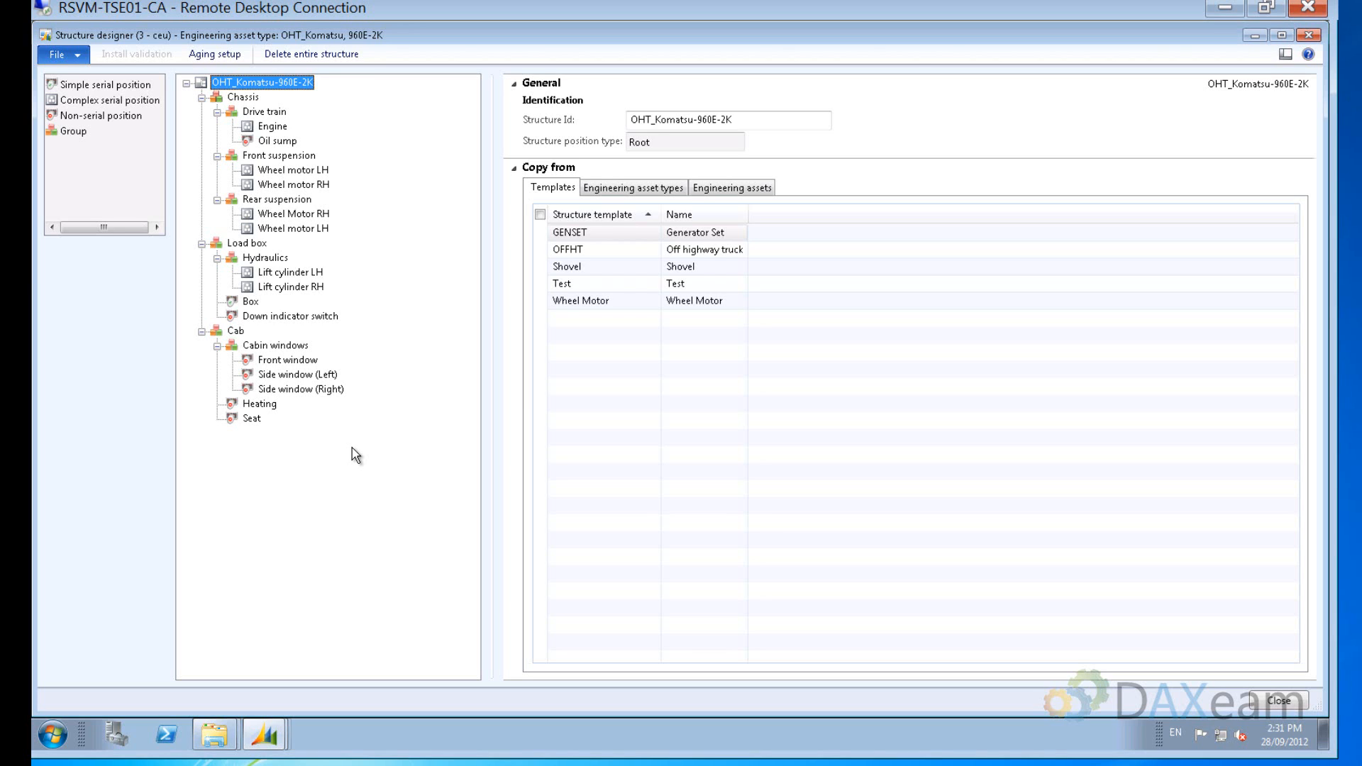
Highlight each available structure position type in turn: simple serial, complex serial, non-serial and group.
{"action": "left_click", "coordinate": [76, 85]}
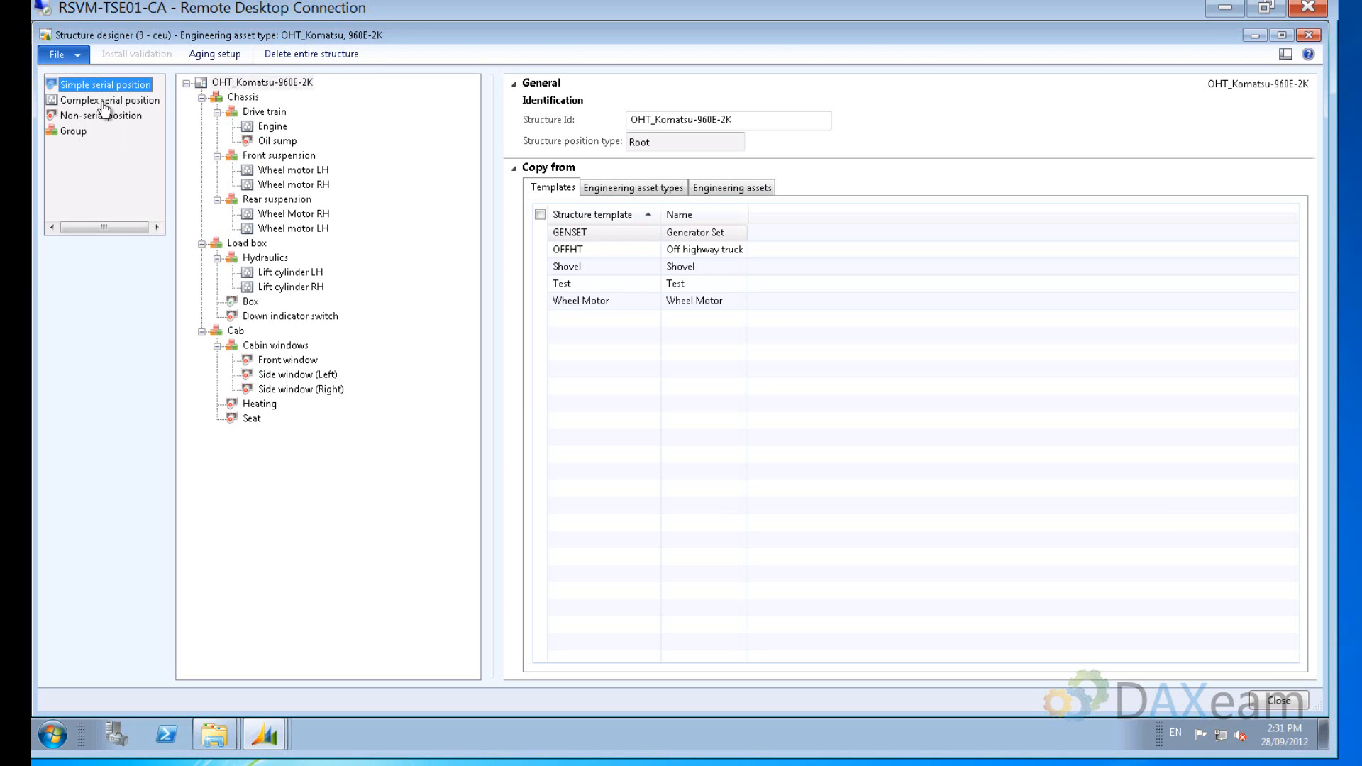
{"action": "left_click", "coordinate": [145, 101]}
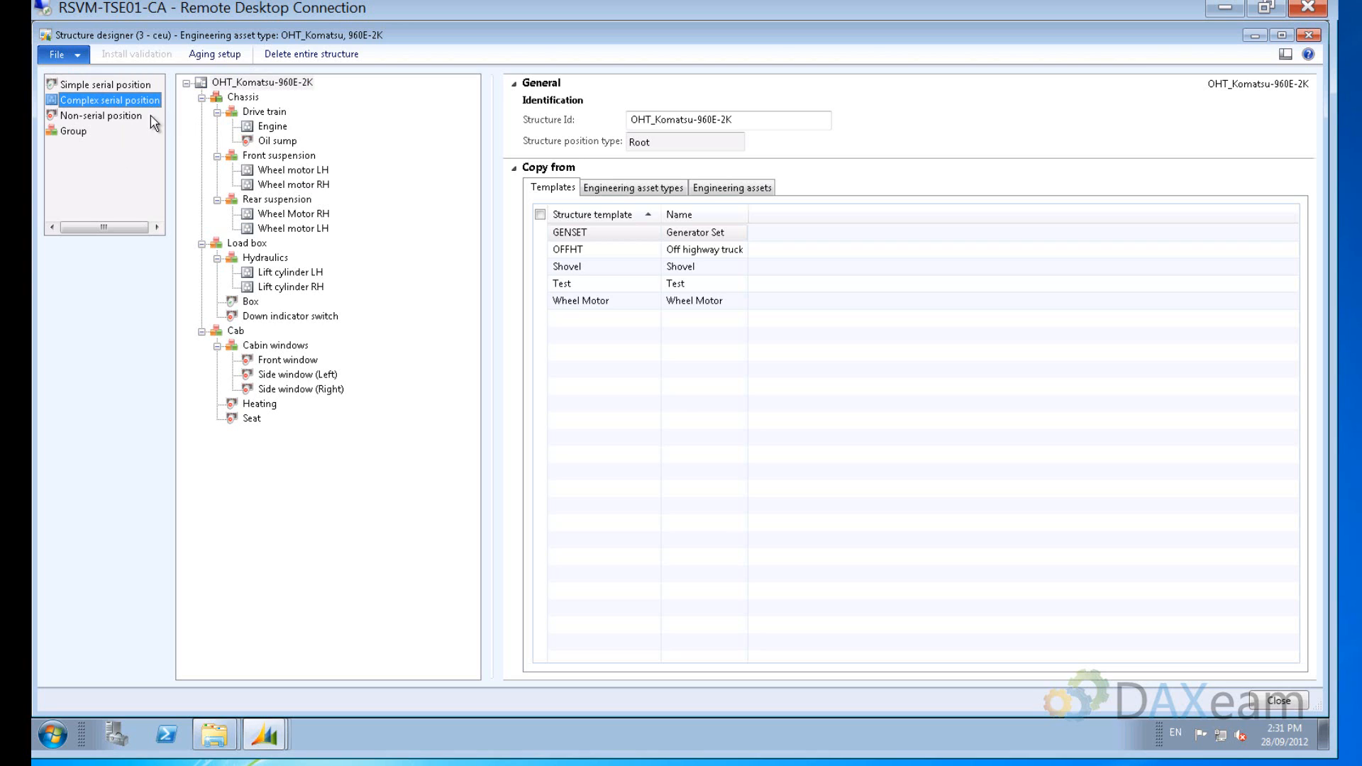
{"action": "left_click", "coordinate": [132, 121]}
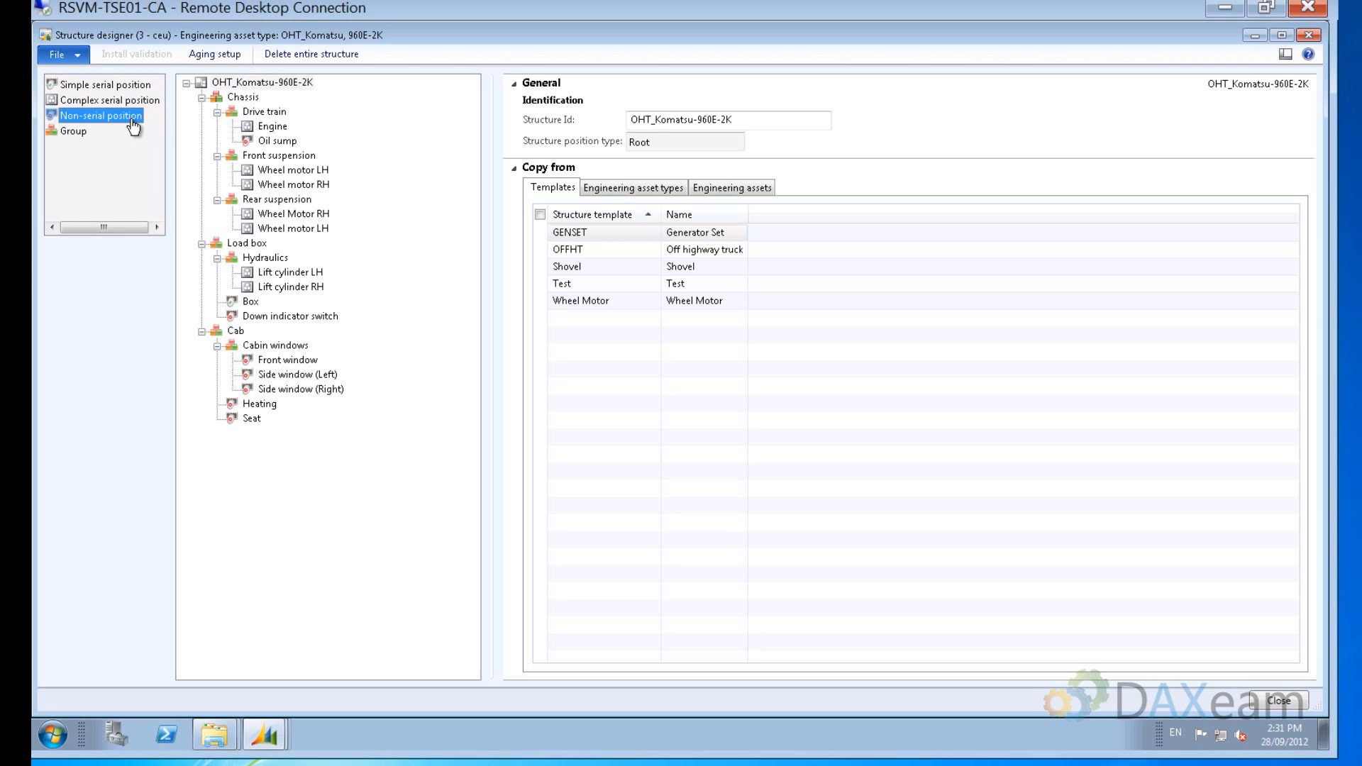
{"action": "left_click", "coordinate": [78, 131]}
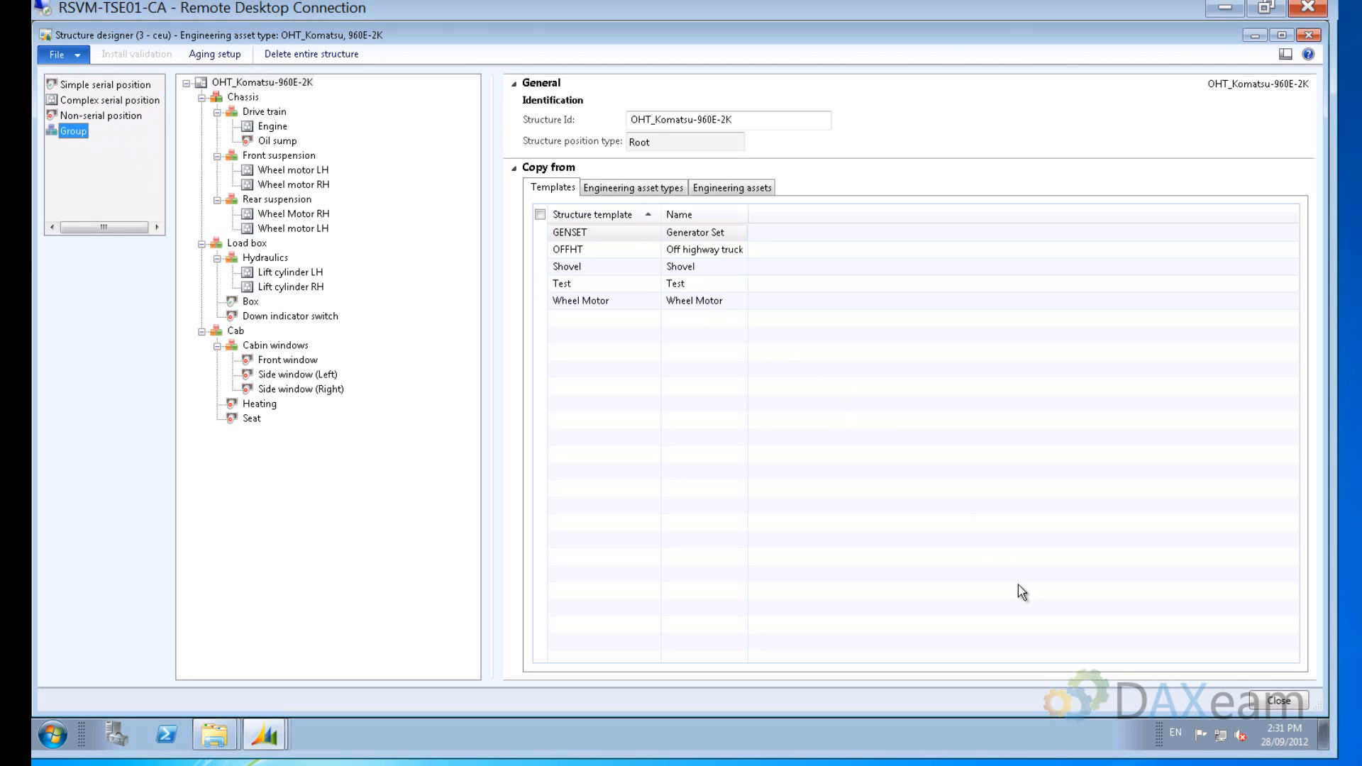
Show the exploded detail of the structure's aging setup, and return to the engineering asset types list.
{"action": "left_click", "coordinate": [230, 56]}
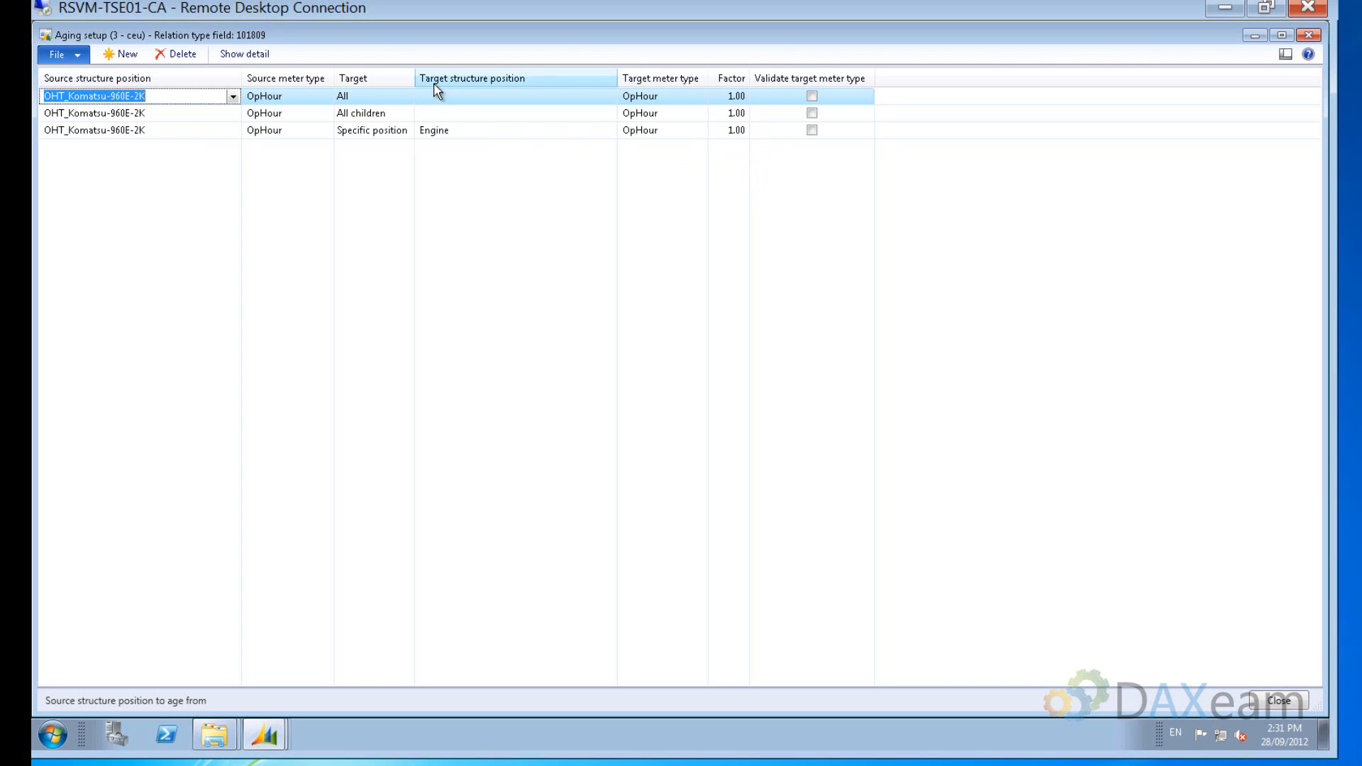
{"action": "left_click", "coordinate": [244, 54]}
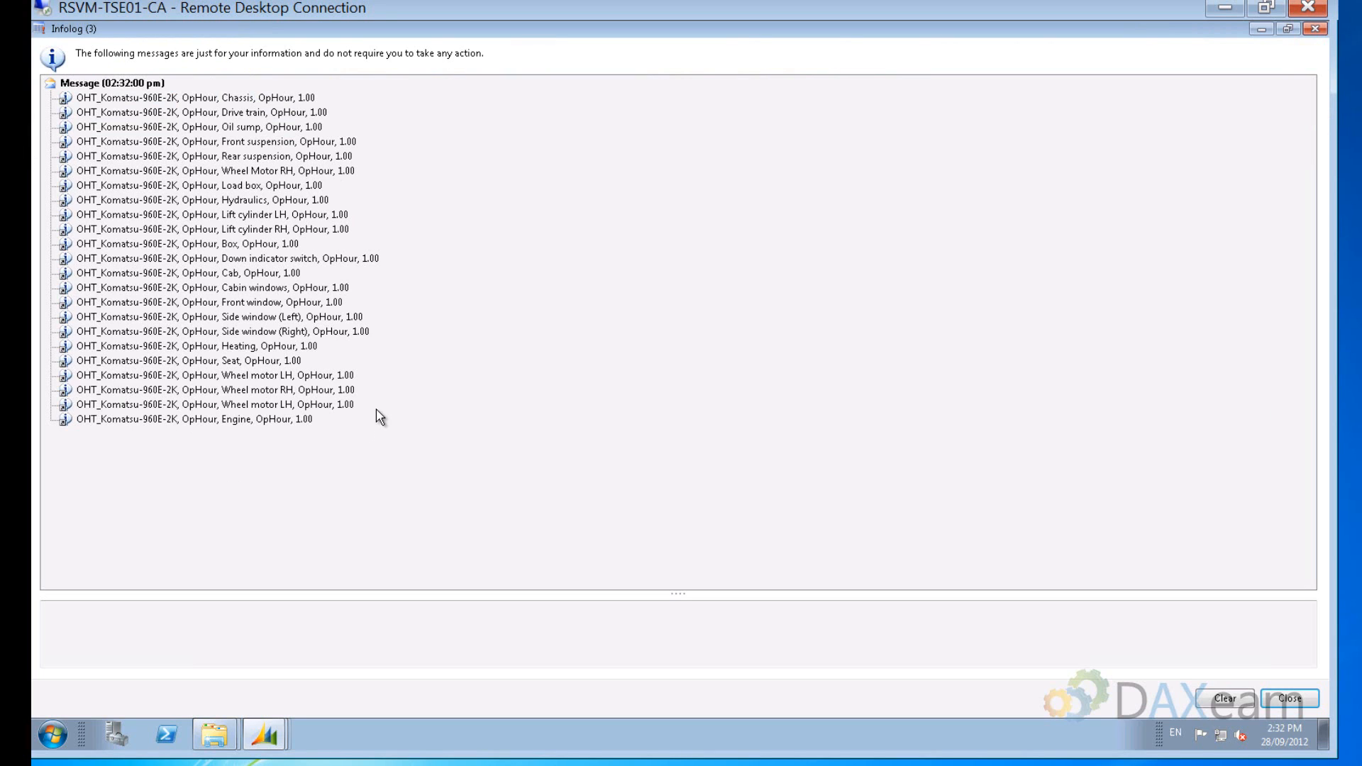
{"action": "left_click", "coordinate": [1290, 699]}
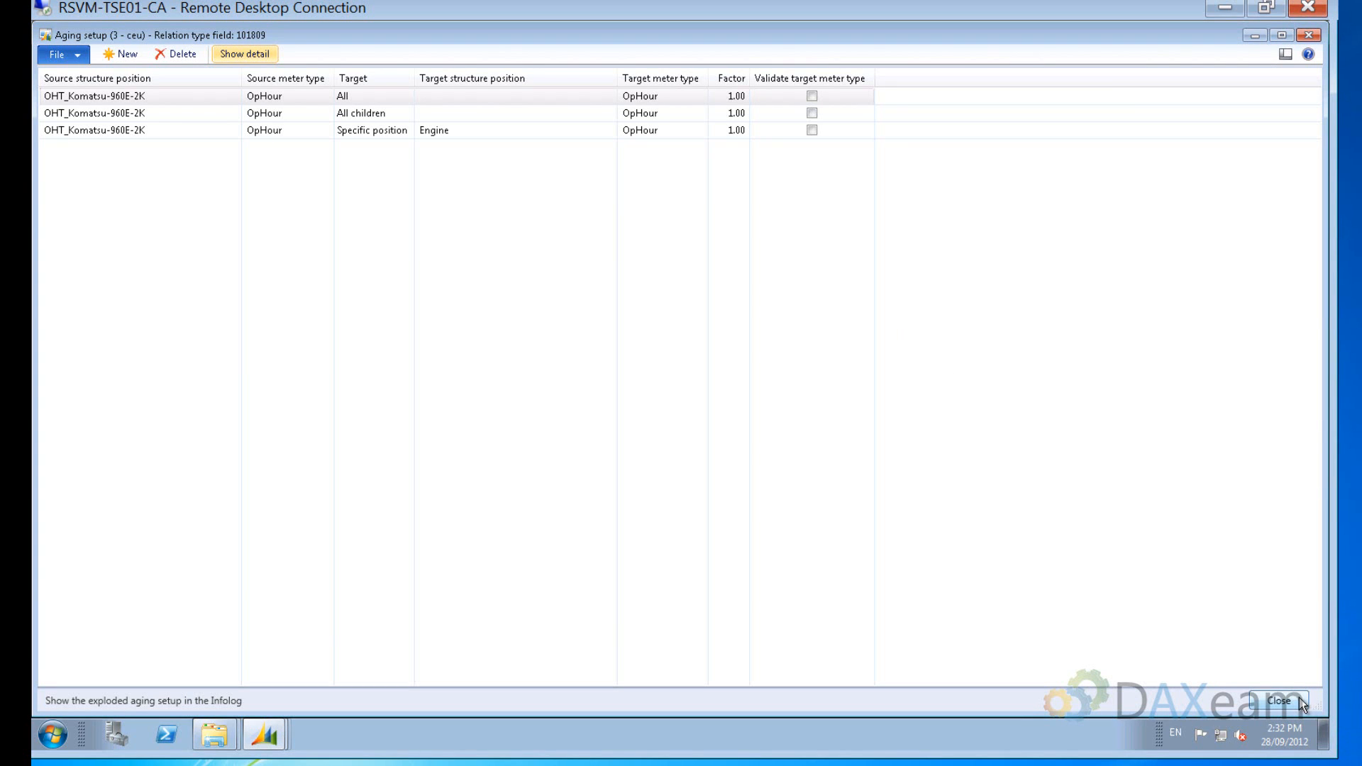
{"action": "left_click", "coordinate": [1279, 701]}
{"action": "left_click", "coordinate": [1279, 701]}
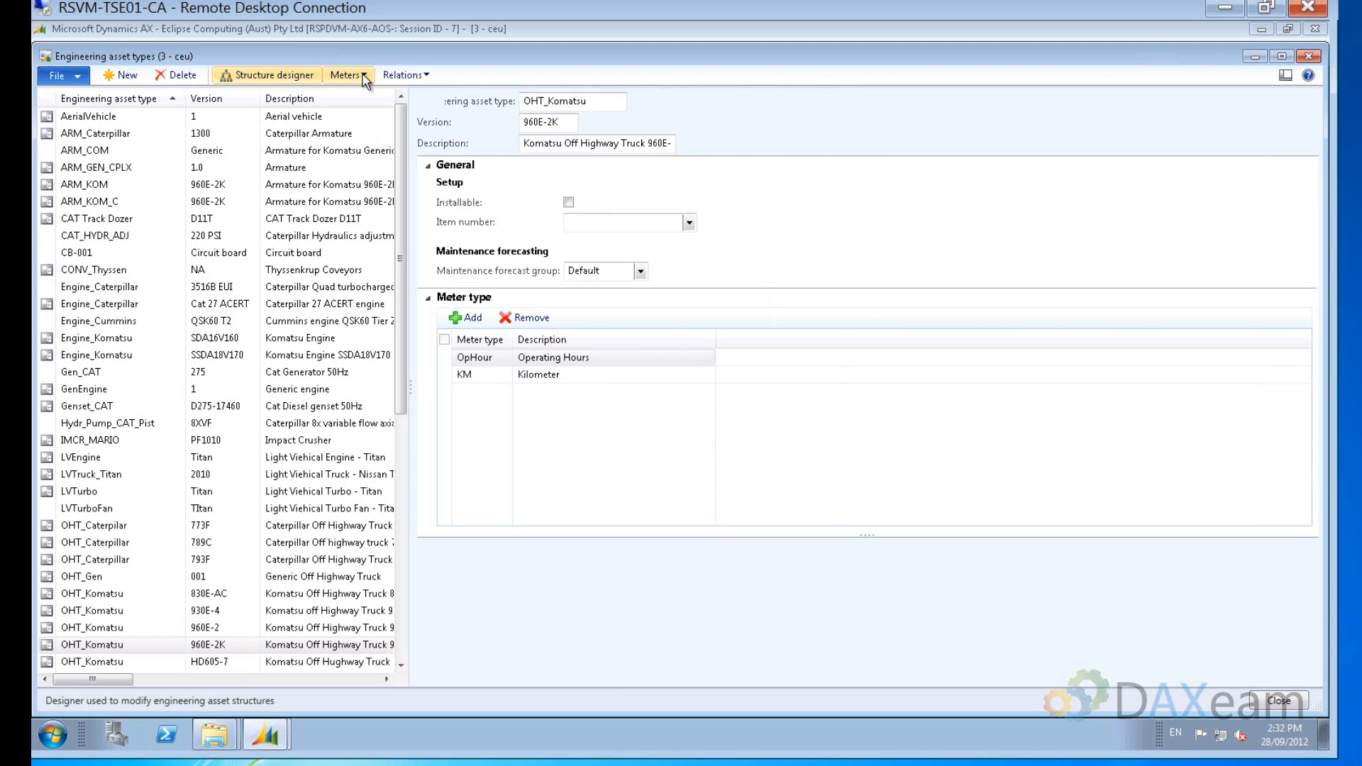
Review the aging setup directly from the OHT_Komatsu 960E-2K asset type, and close it.
{"action": "left_click", "coordinate": [363, 75]}
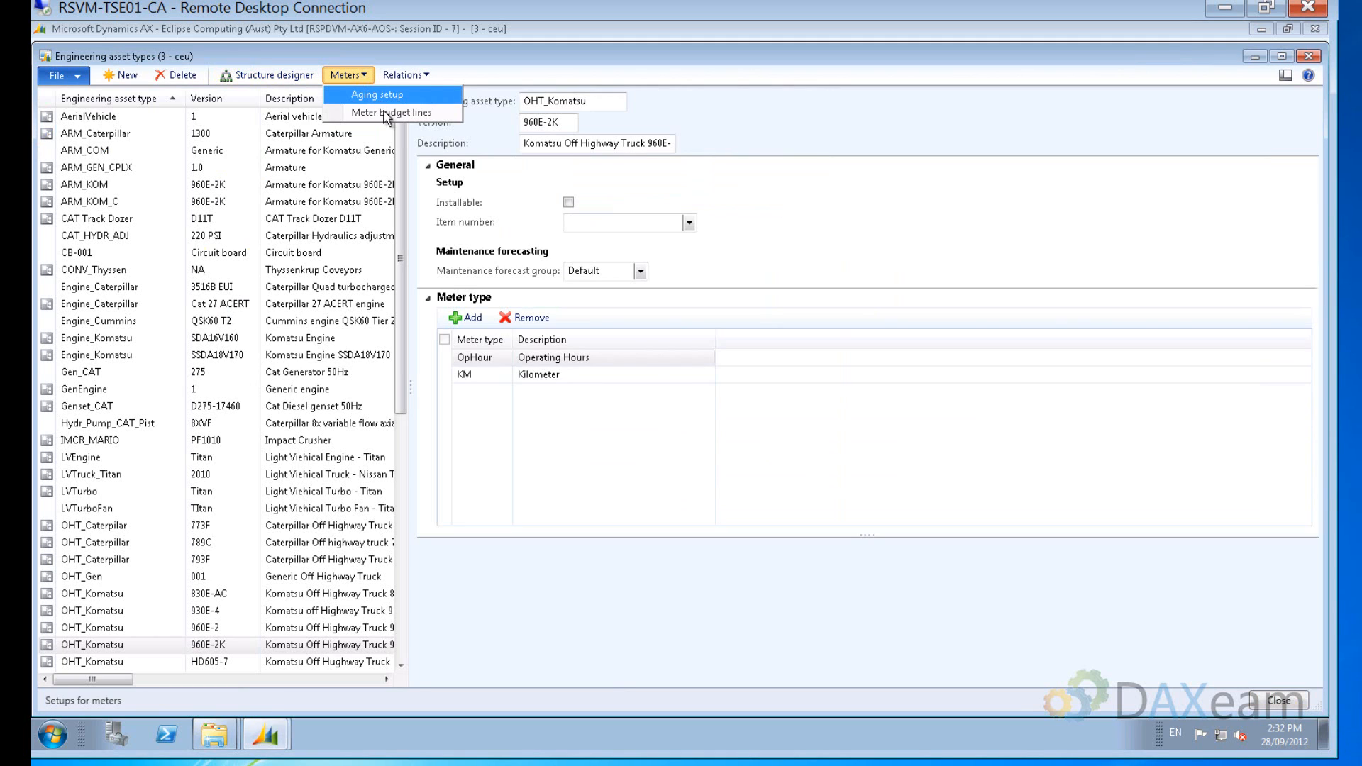
{"action": "left_click", "coordinate": [376, 96]}
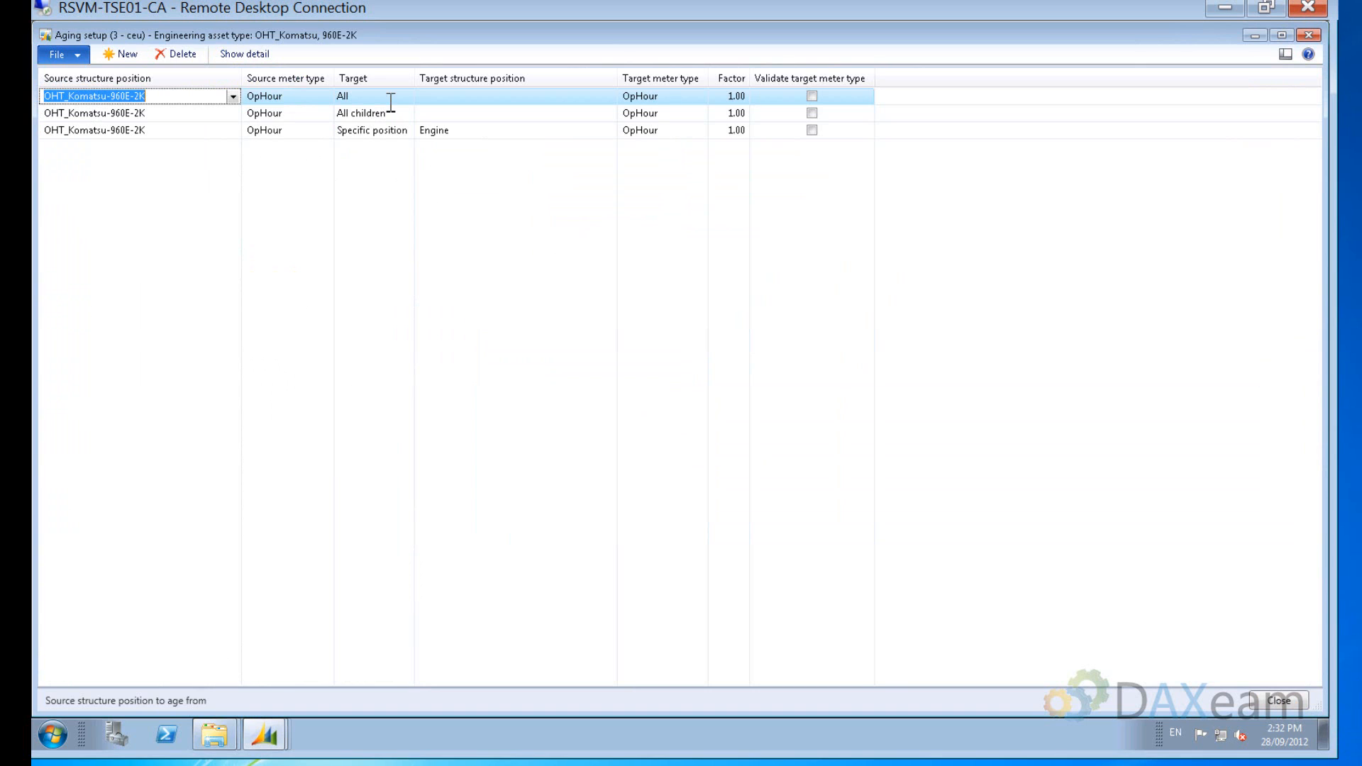
{"action": "left_click", "coordinate": [1279, 702]}
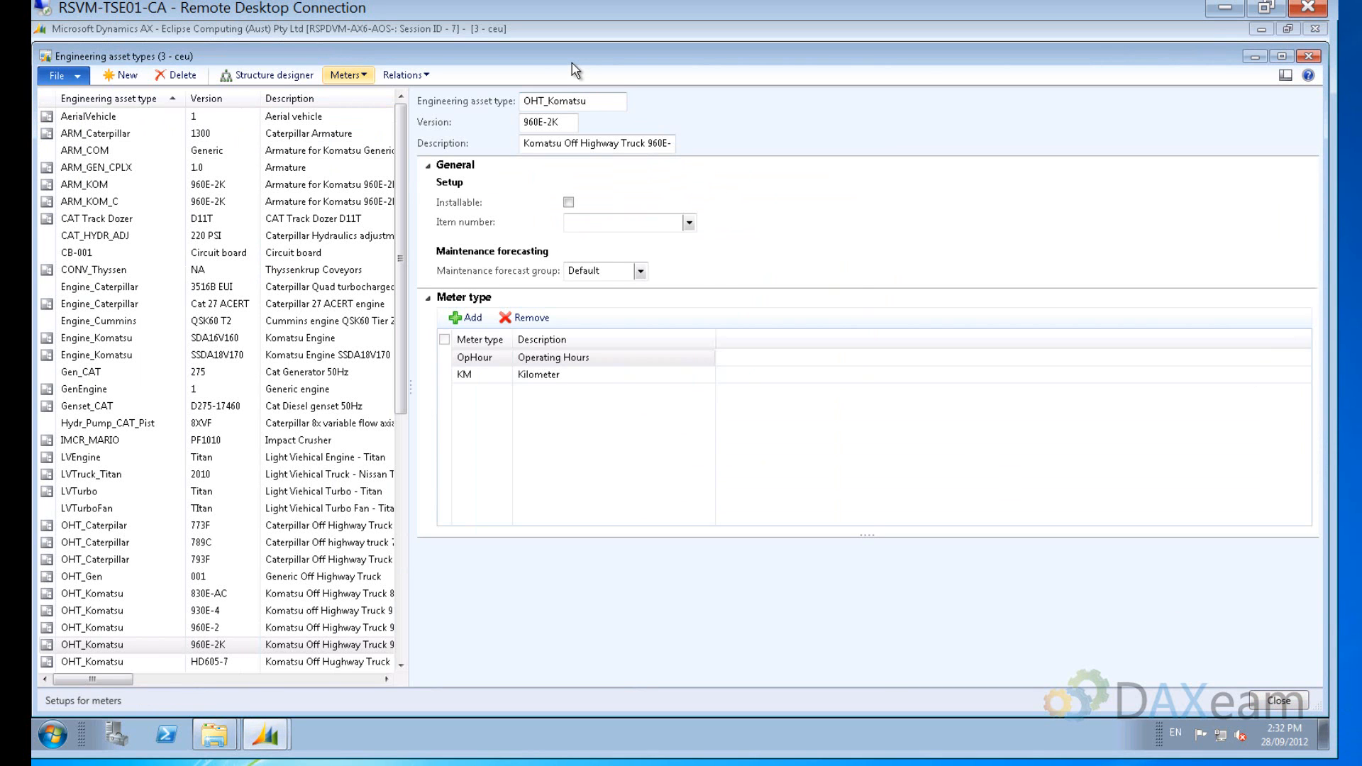
Review the meter budget lines of asset type OHT_Komatsu 960E-2K, and close them.
{"action": "left_click", "coordinate": [362, 75]}
{"action": "left_click", "coordinate": [392, 113]}
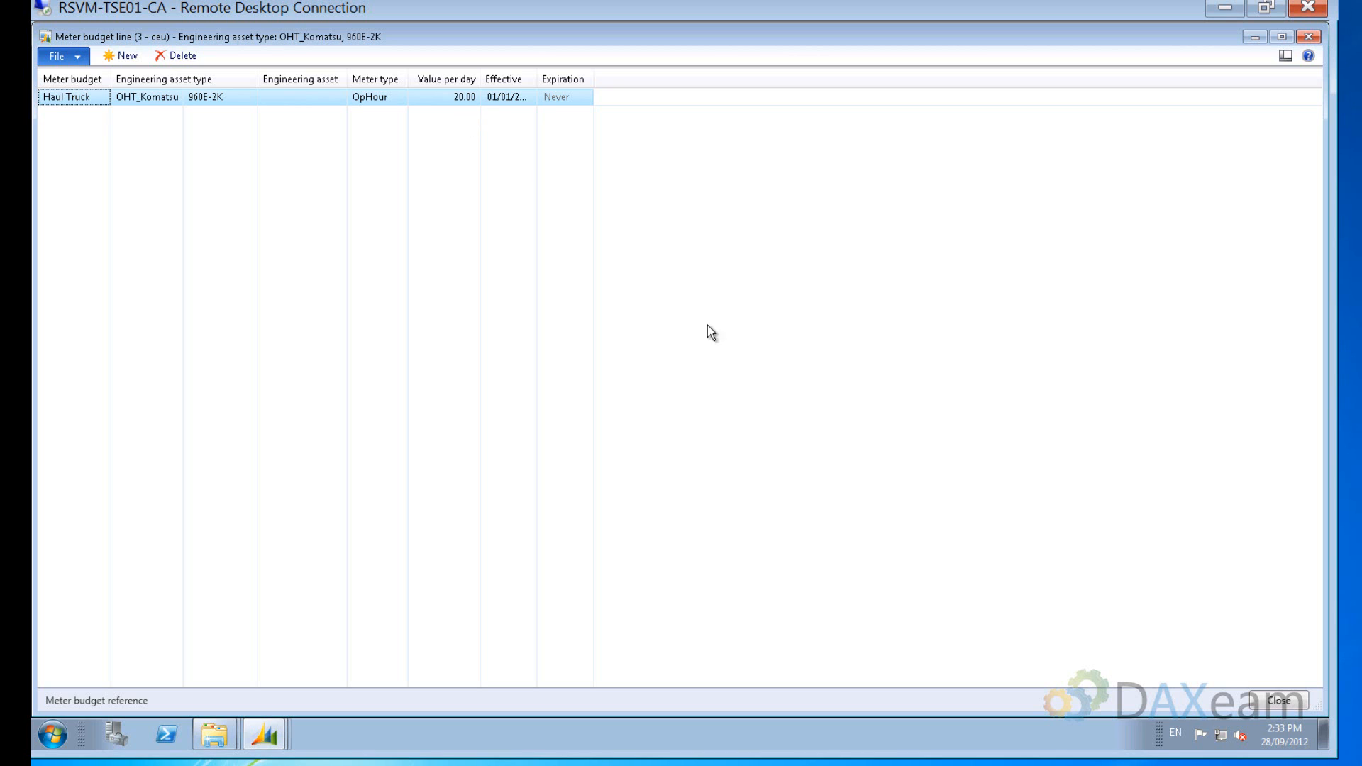
{"action": "left_click", "coordinate": [1277, 702]}
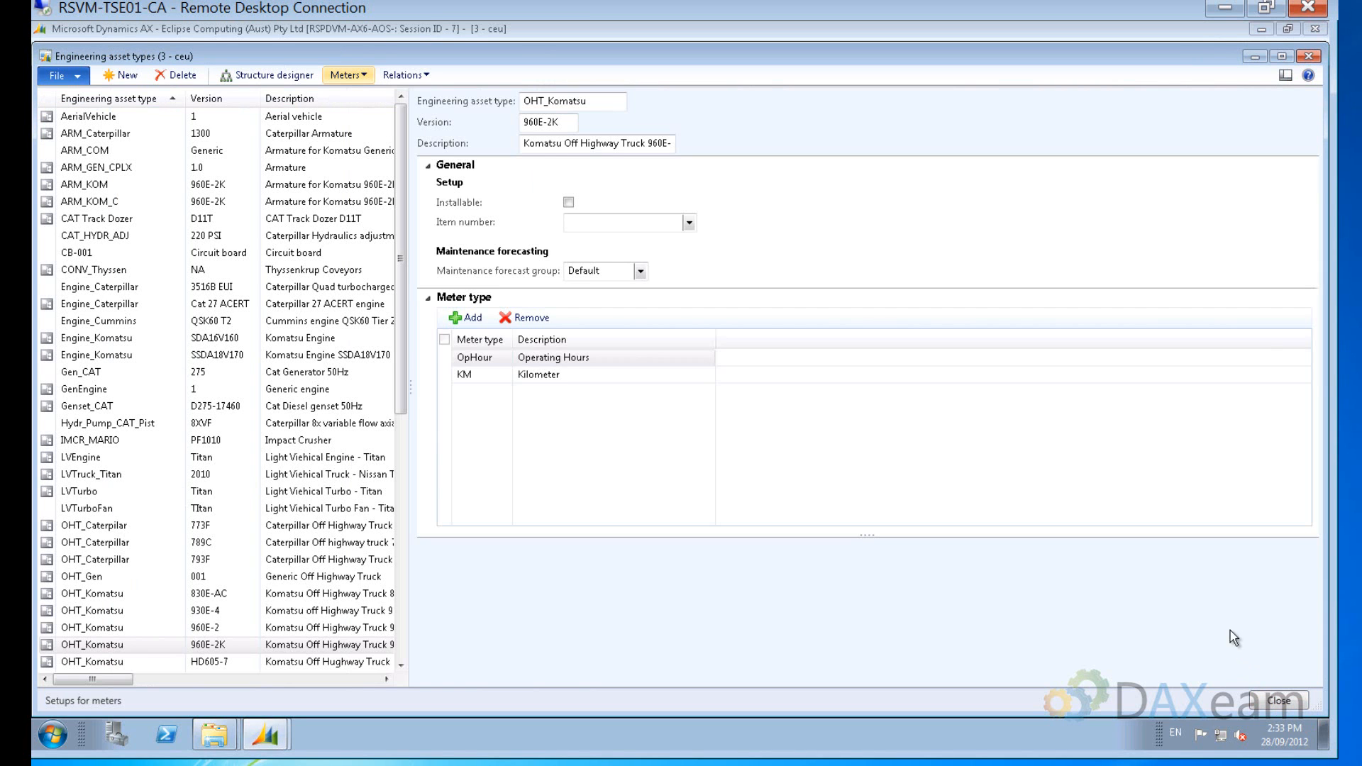
Open the maintenance plan setup for OHT_Komatsu 960E-2K and examine the engineering asset HT 345 on its plan line.
{"action": "left_click", "coordinate": [429, 77]}
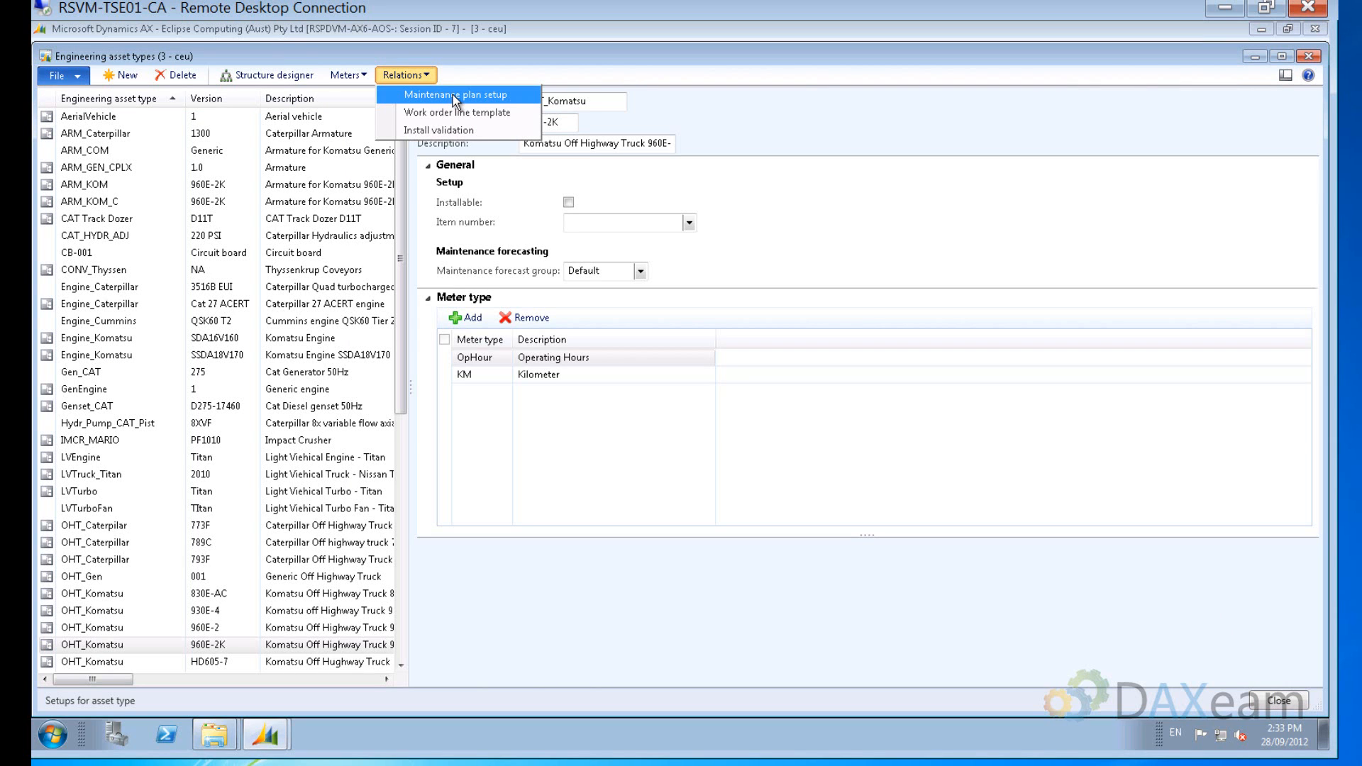
{"action": "left_click", "coordinate": [454, 95]}
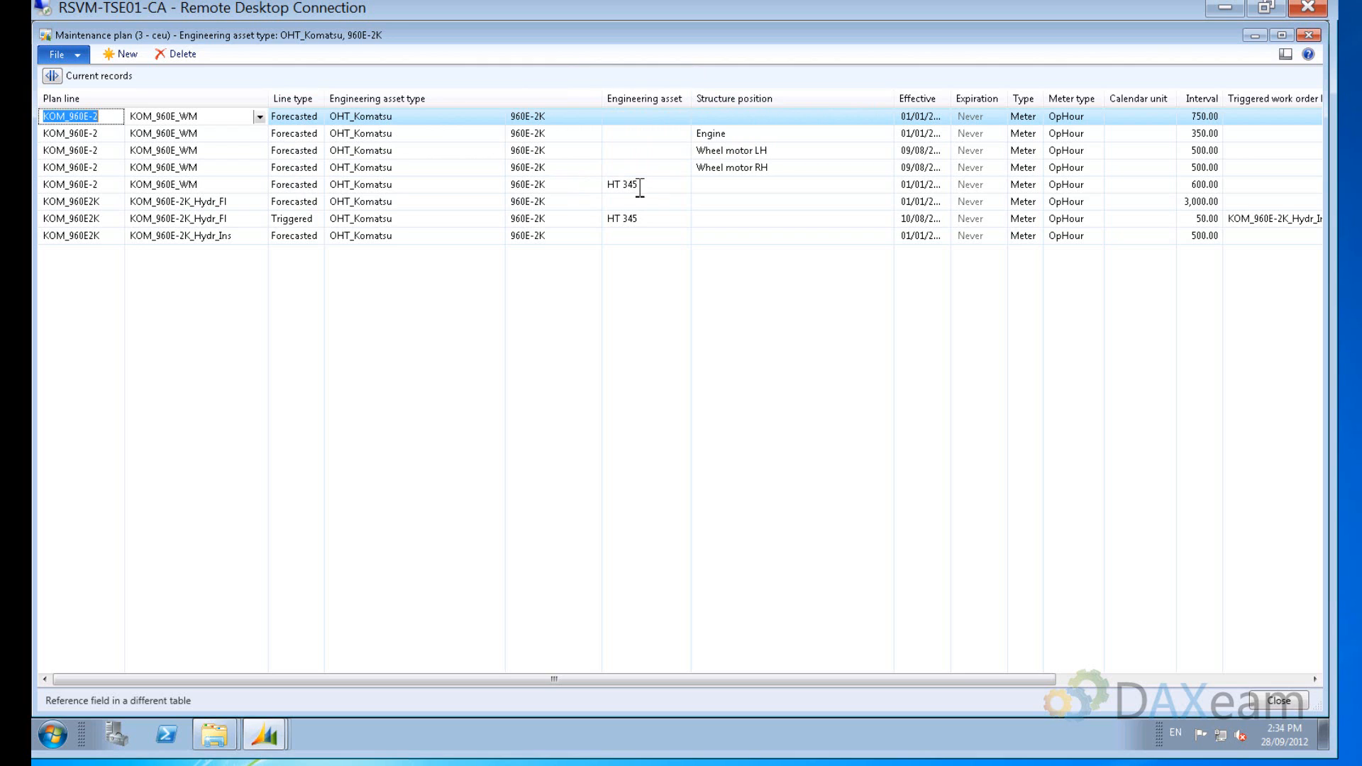
{"action": "mouse_move", "coordinate": [642, 187]}
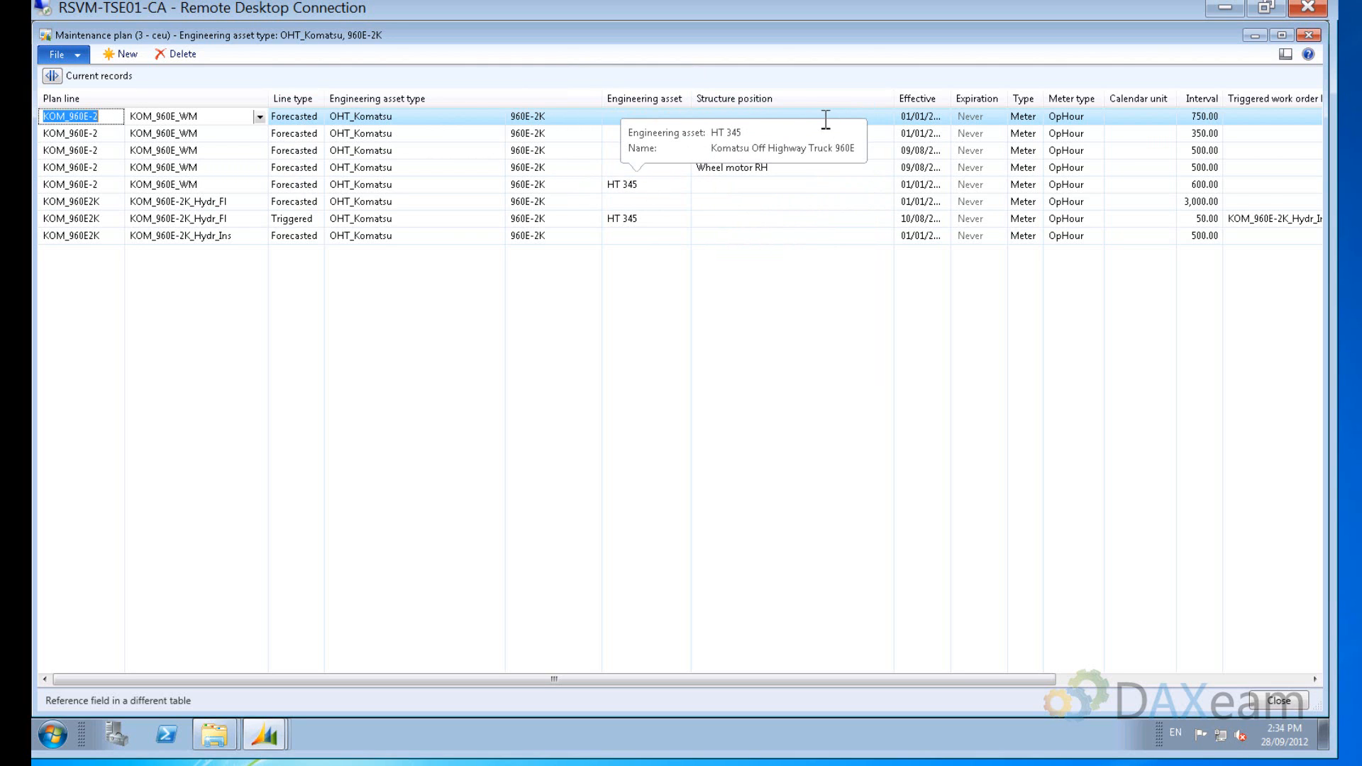
Choose Meter as the schedule type and OpHour as the meter type on the first maintenance plan line.
{"action": "left_click", "coordinate": [1039, 120]}
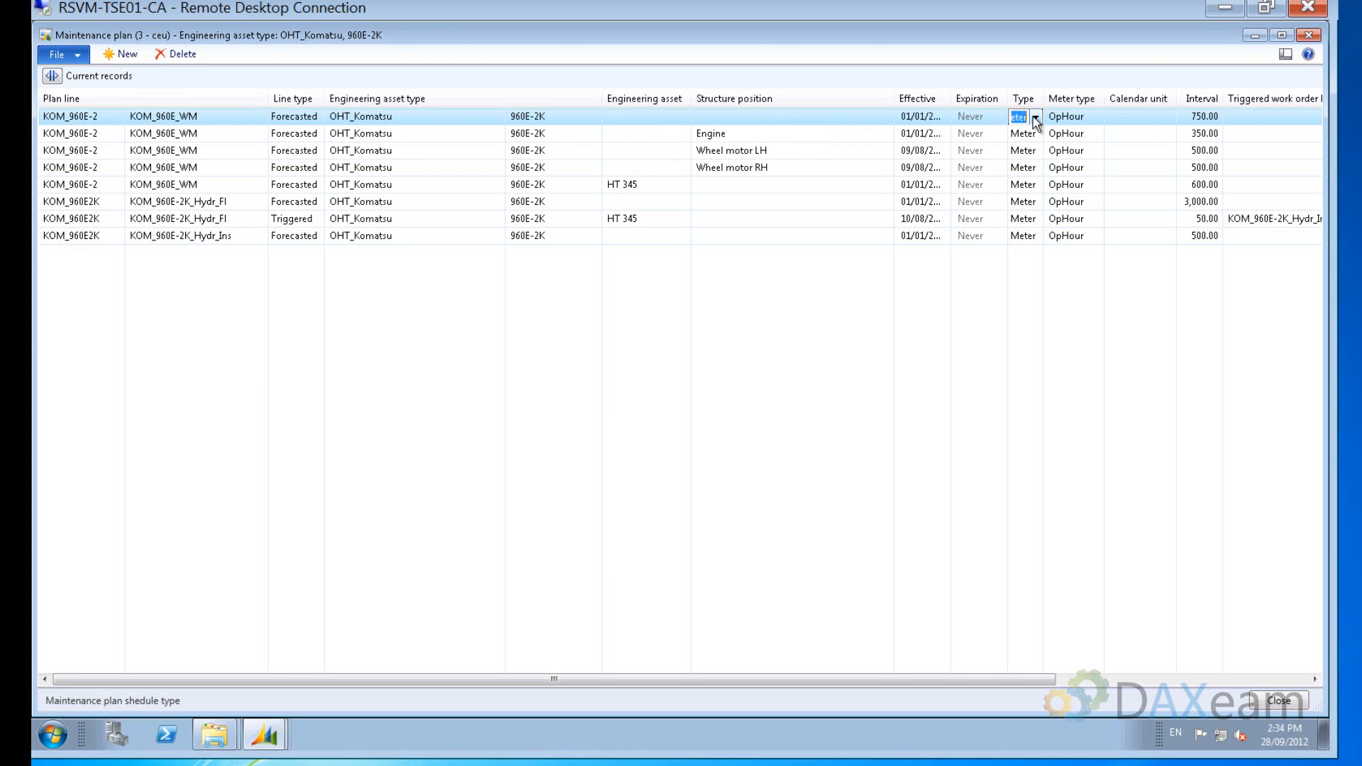
{"action": "left_click", "coordinate": [1036, 119]}
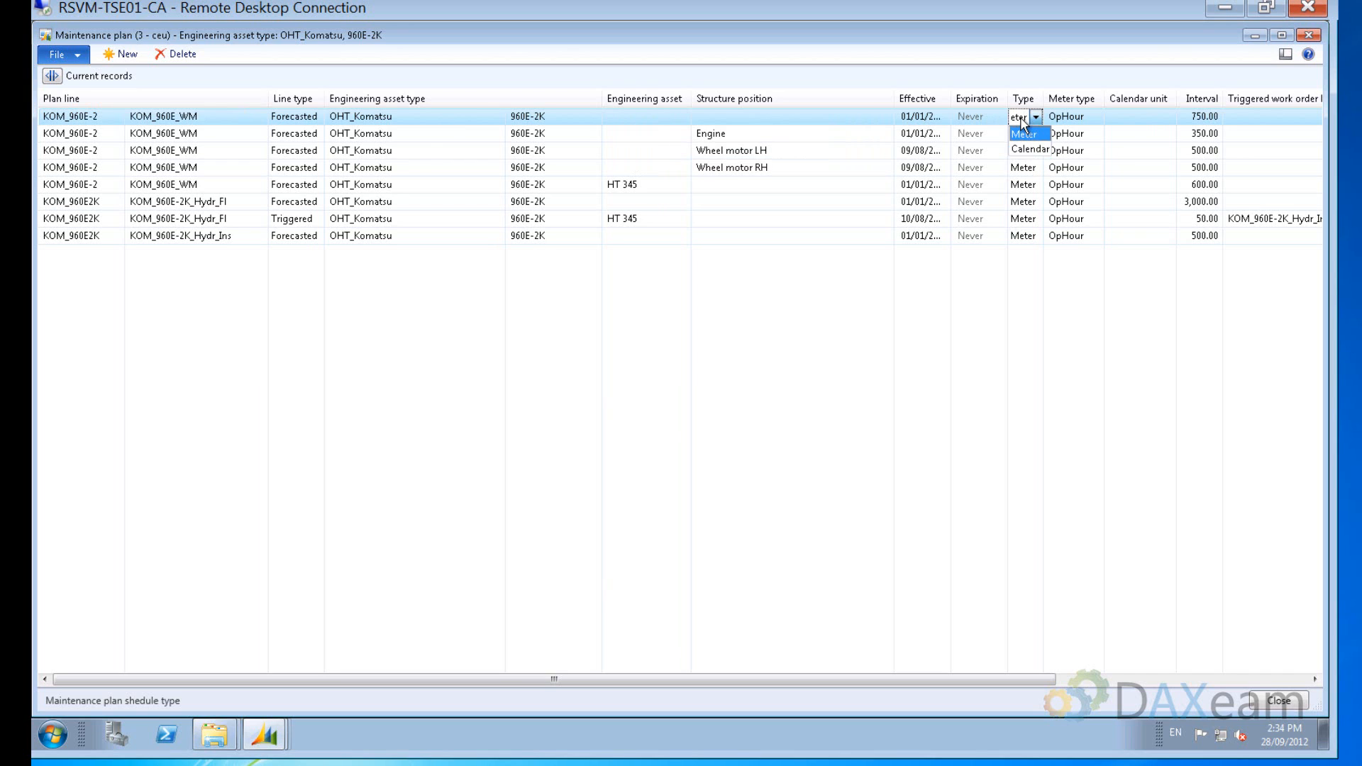
{"action": "left_click", "coordinate": [1026, 131]}
{"action": "left_click", "coordinate": [1064, 117]}
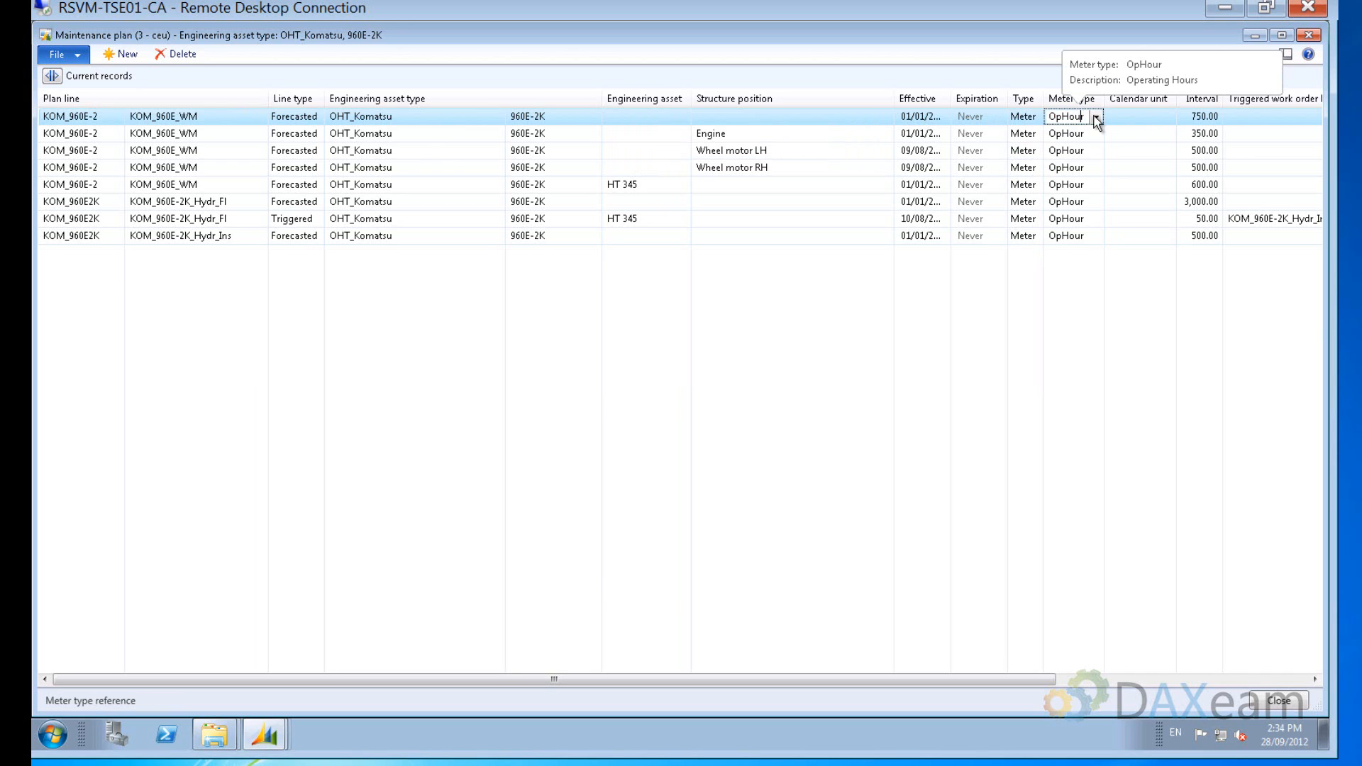
{"action": "left_click", "coordinate": [1096, 117]}
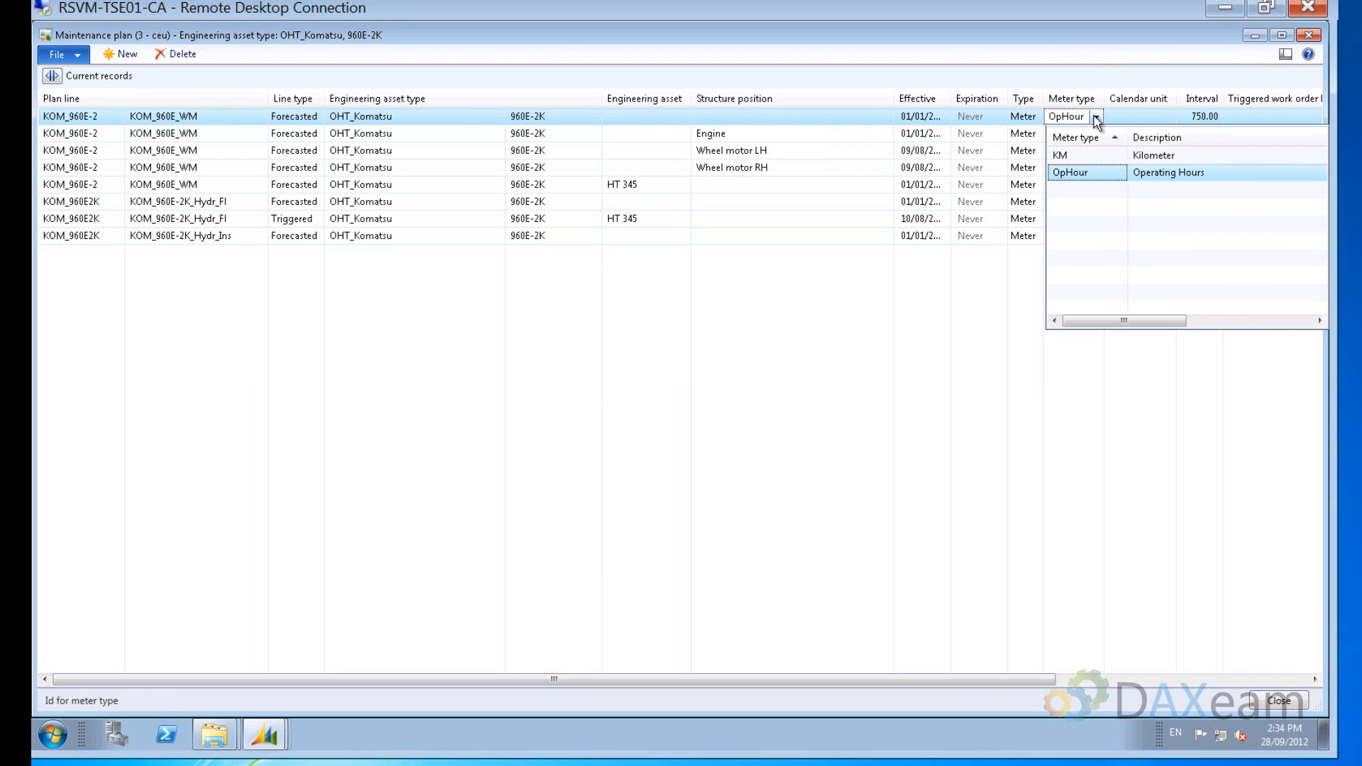
{"action": "left_click", "coordinate": [1082, 176]}
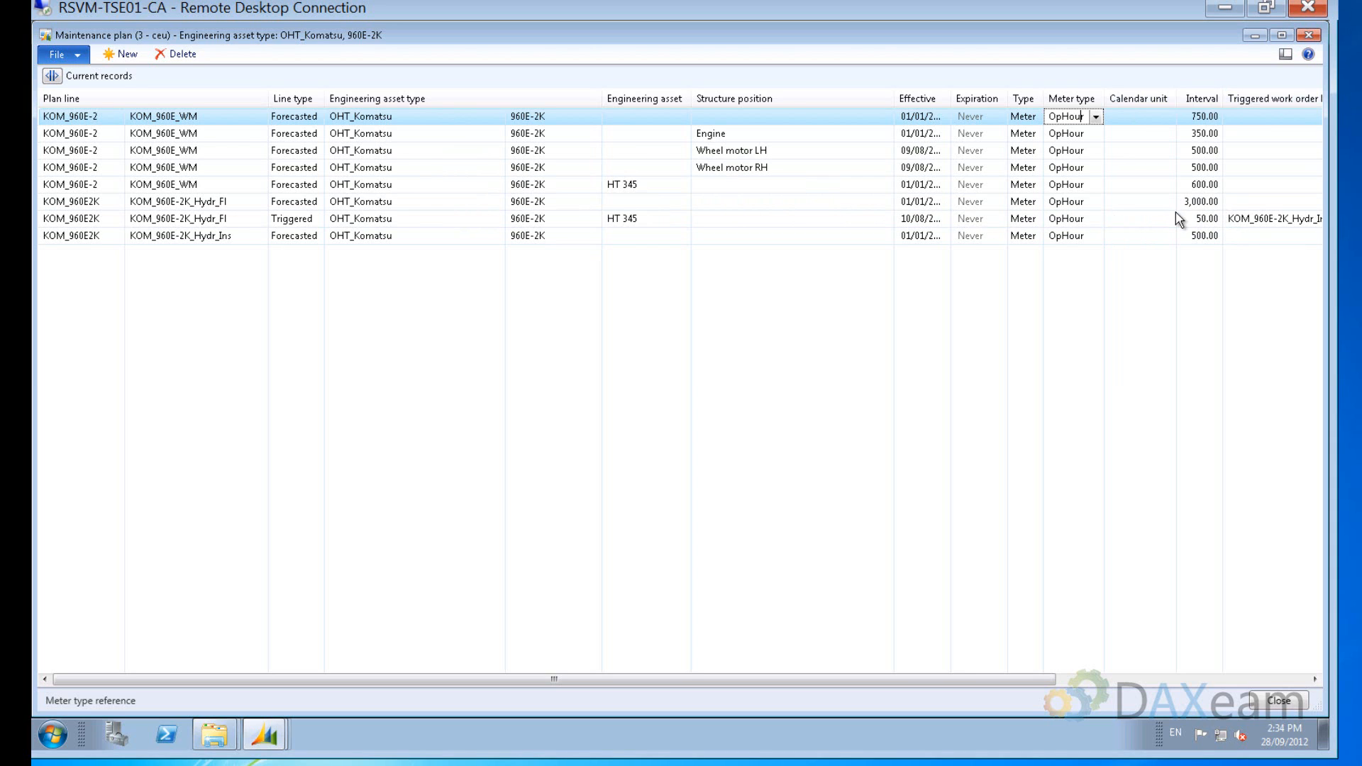
Examine the triggered KOM_960E-2K_Hydr_Fl plan line and its triggered work order template, and close the maintenance plan setup.
{"action": "mouse_move", "coordinate": [1272, 219]}
{"action": "mouse_move", "coordinate": [268, 227]}
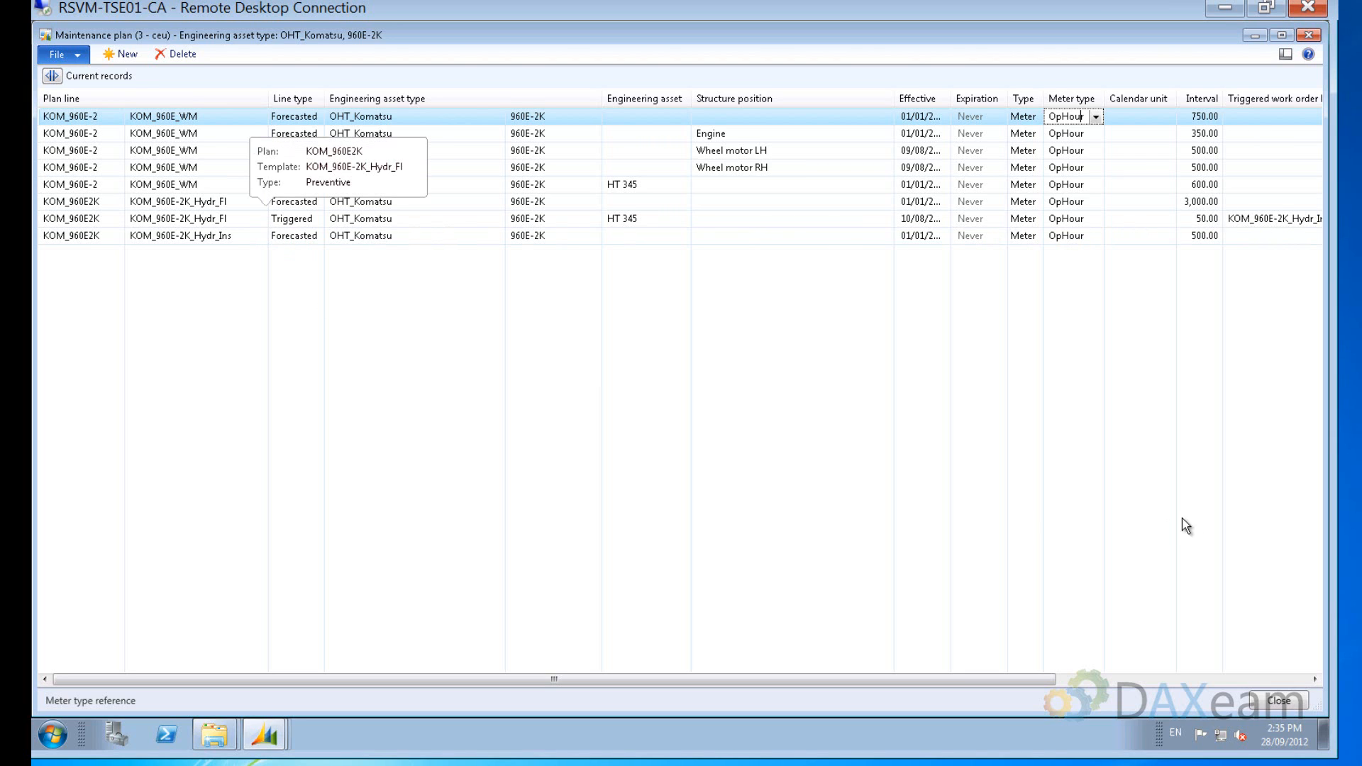
{"action": "left_click", "coordinate": [1288, 702]}
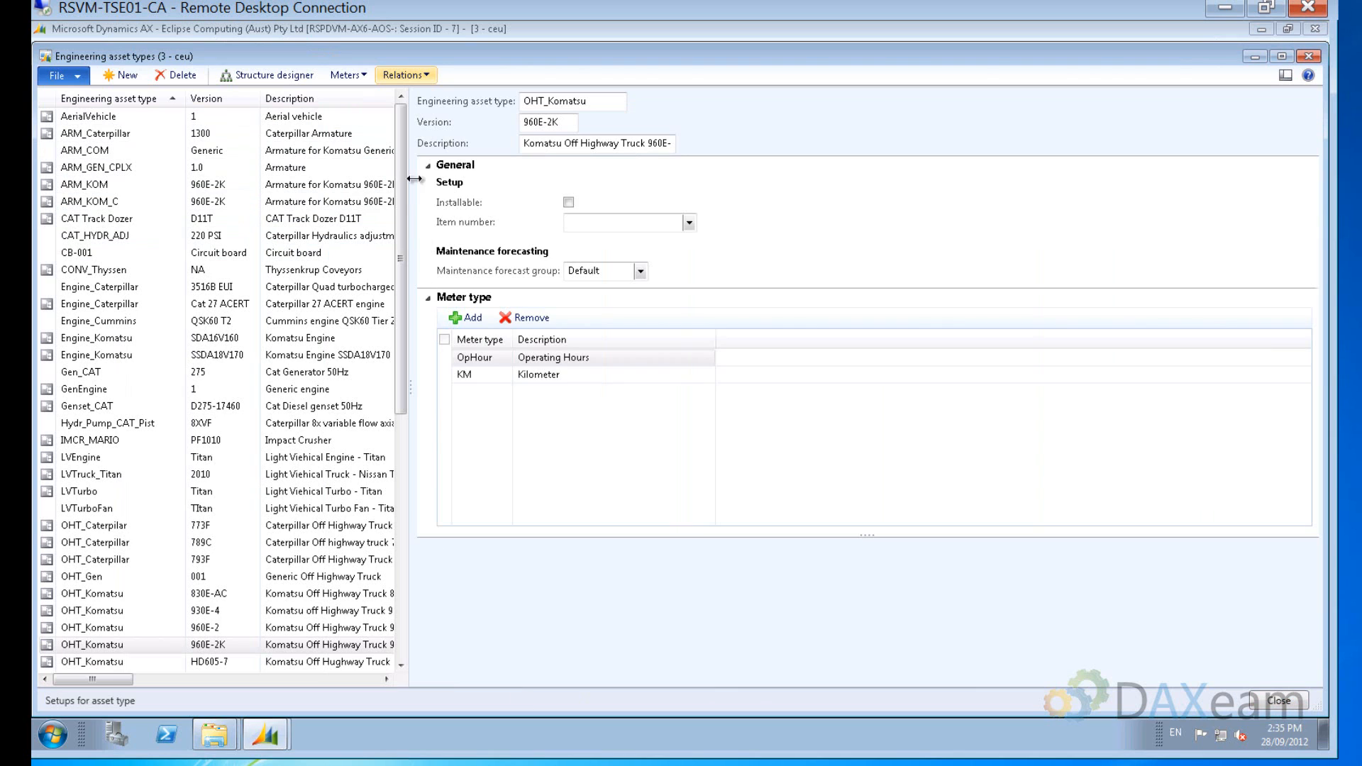
Reopen the maintenance plan setup and view the plan details behind the KOM_960E_WM line for HT 345.
{"action": "left_click", "coordinate": [429, 75]}
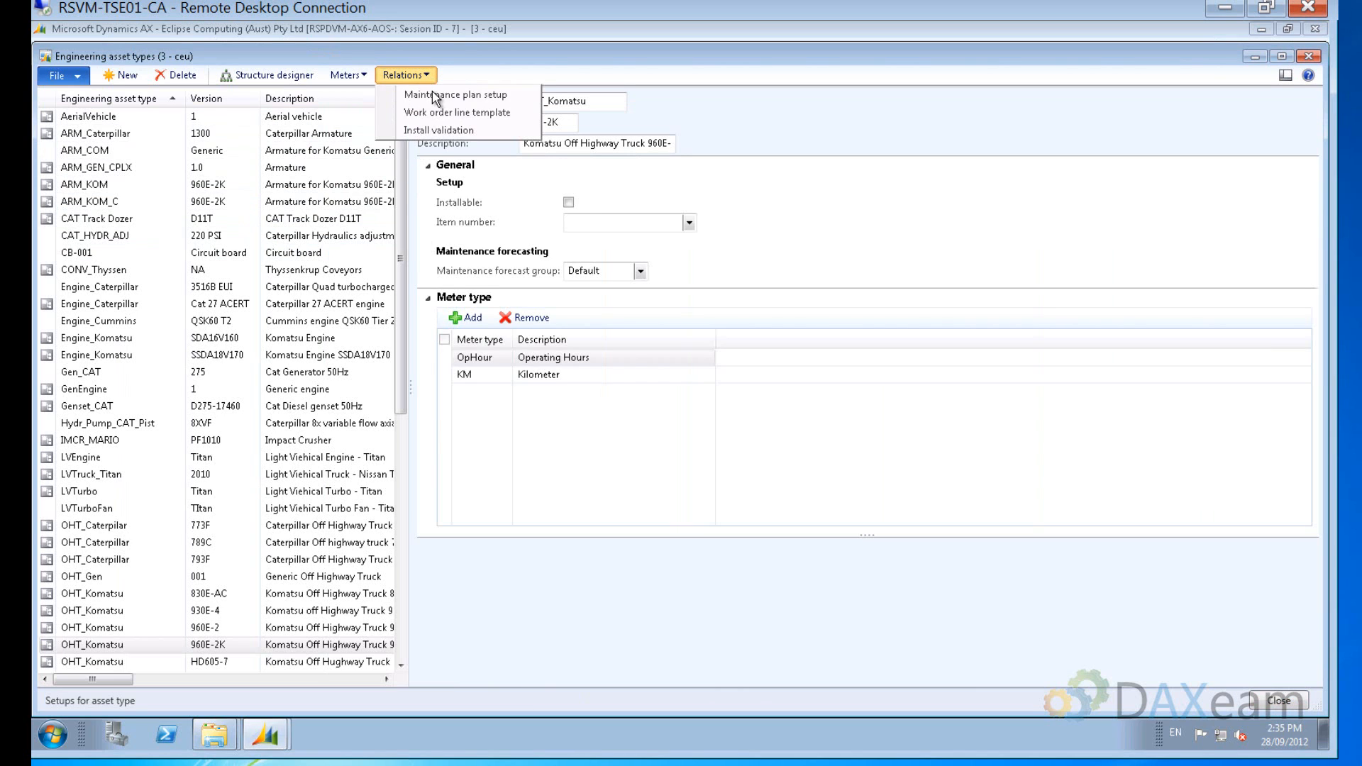
{"action": "left_click", "coordinate": [434, 91]}
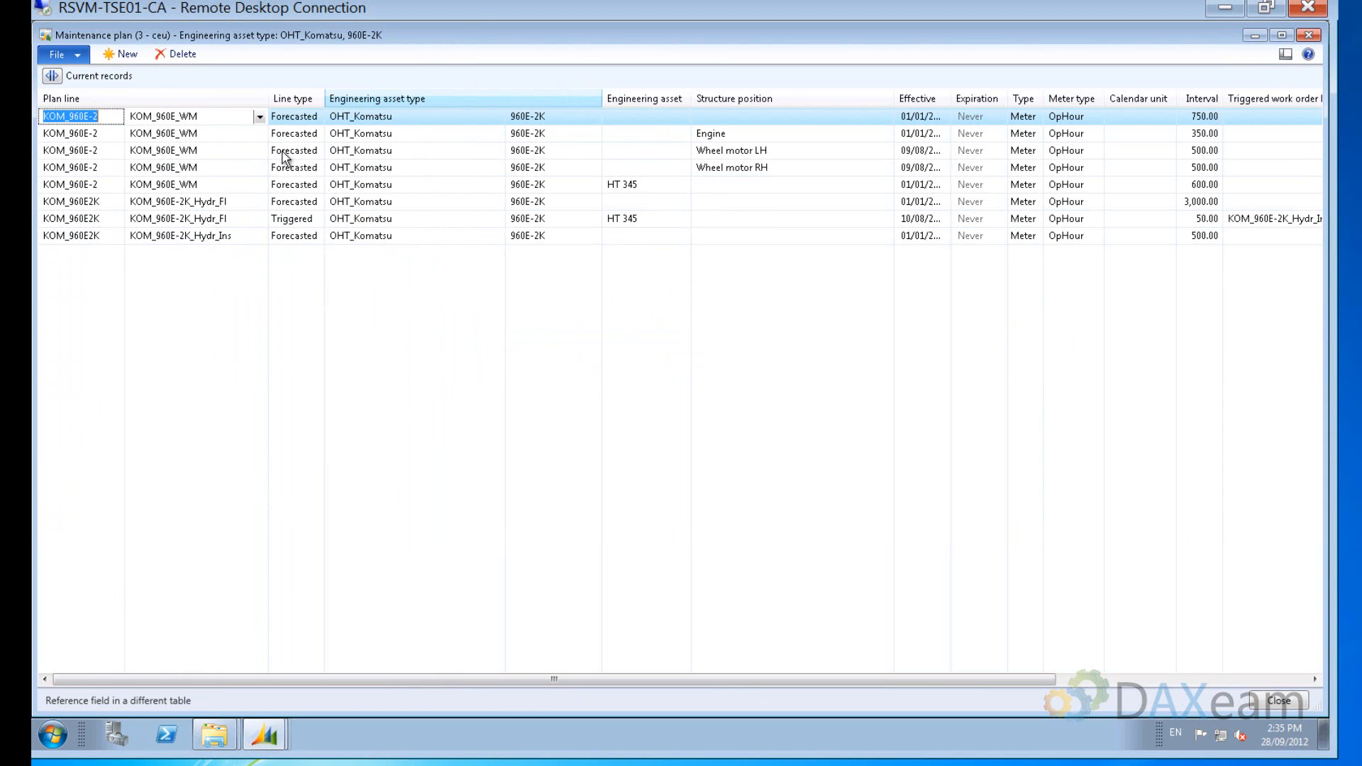
{"action": "right_click", "coordinate": [83, 186]}
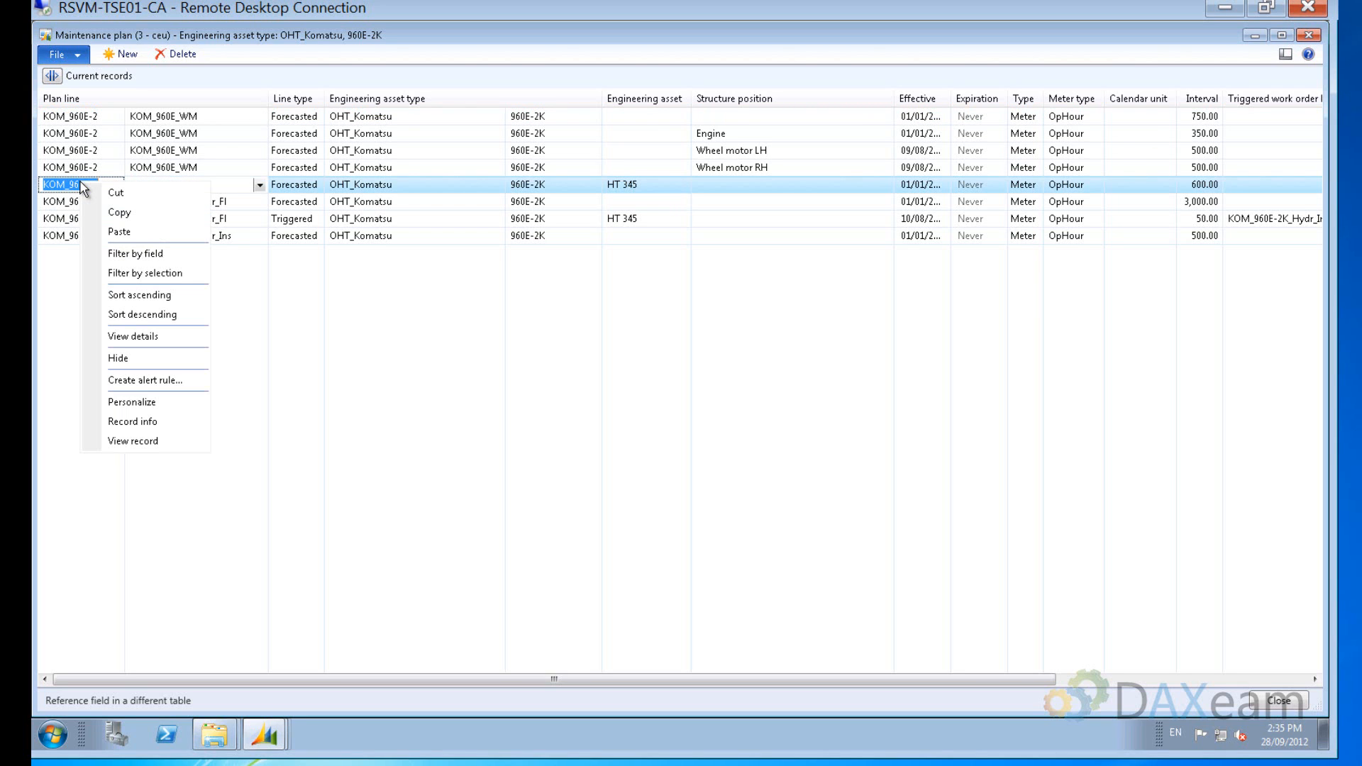
{"action": "left_click", "coordinate": [138, 336]}
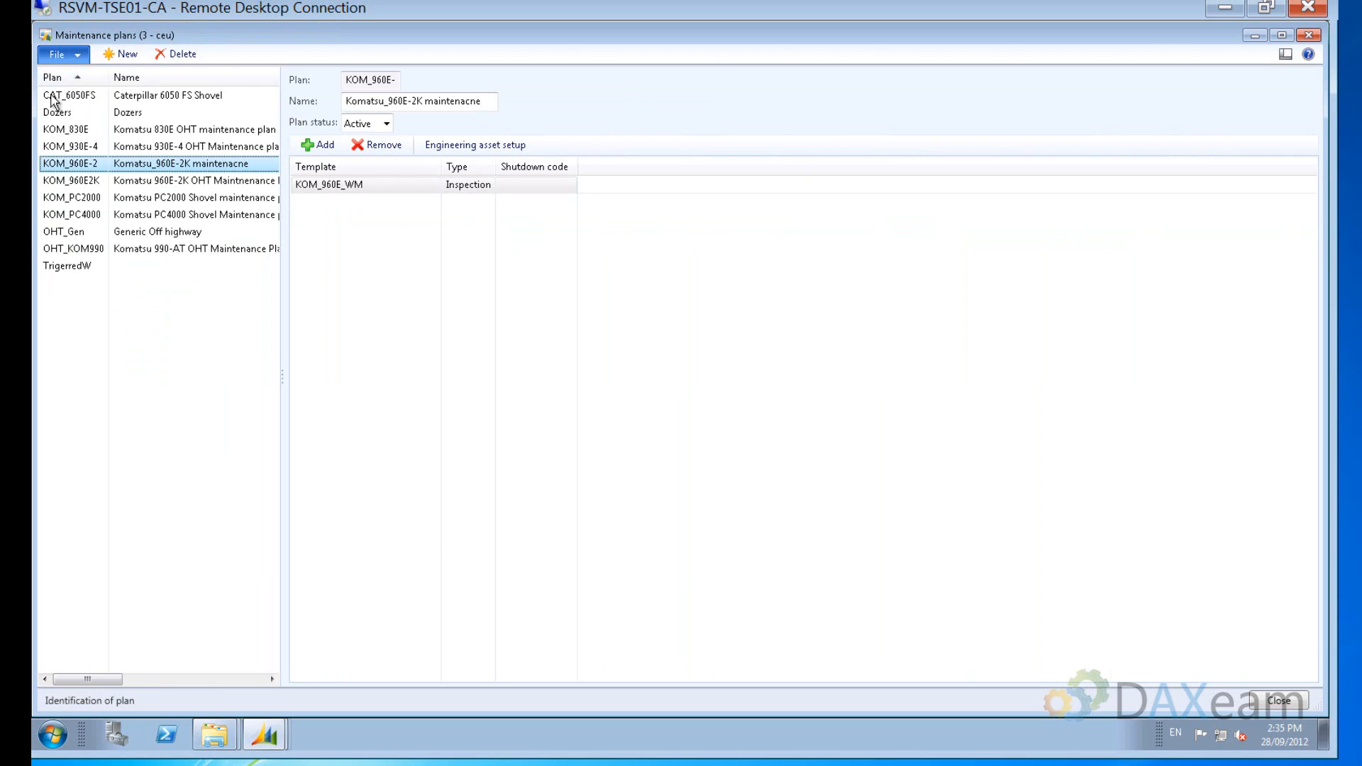
Select maintenance plan KOM_960E2K and open the engineering asset setup of its KOM_960E-2K_Hydr_Fl template.
{"action": "left_click", "coordinate": [91, 186]}
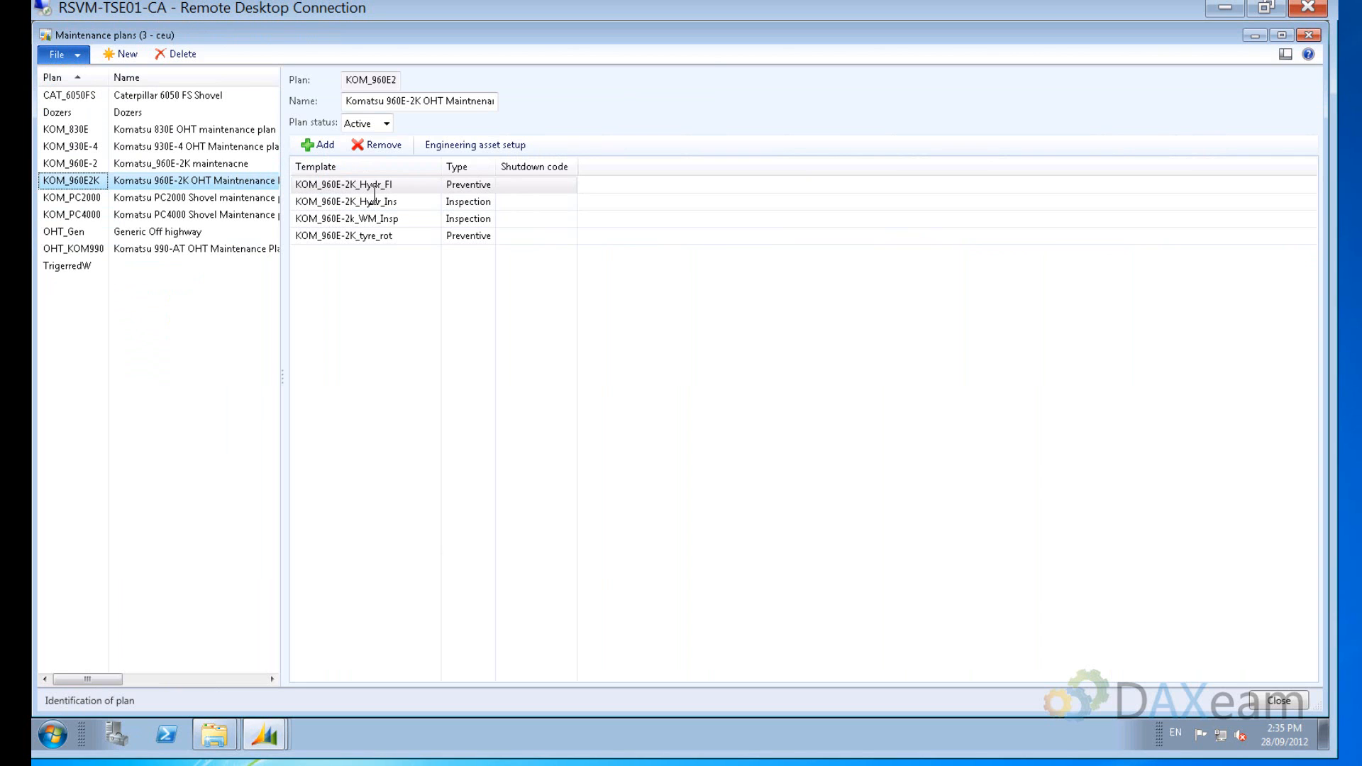
{"action": "left_click", "coordinate": [508, 145]}
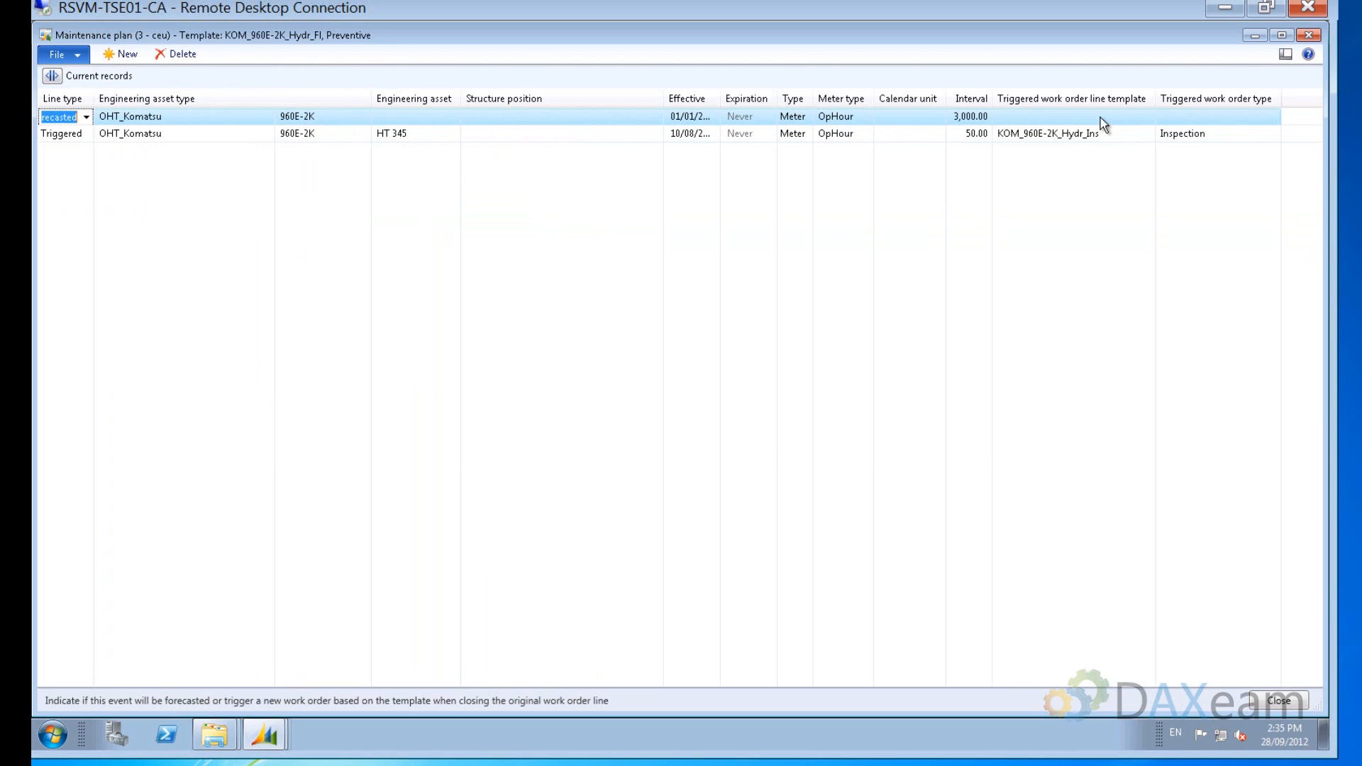
Close the template's asset setup and view the details of plan KOM_960E-2 from the first maintenance plan line.
{"action": "left_click", "coordinate": [1287, 706]}
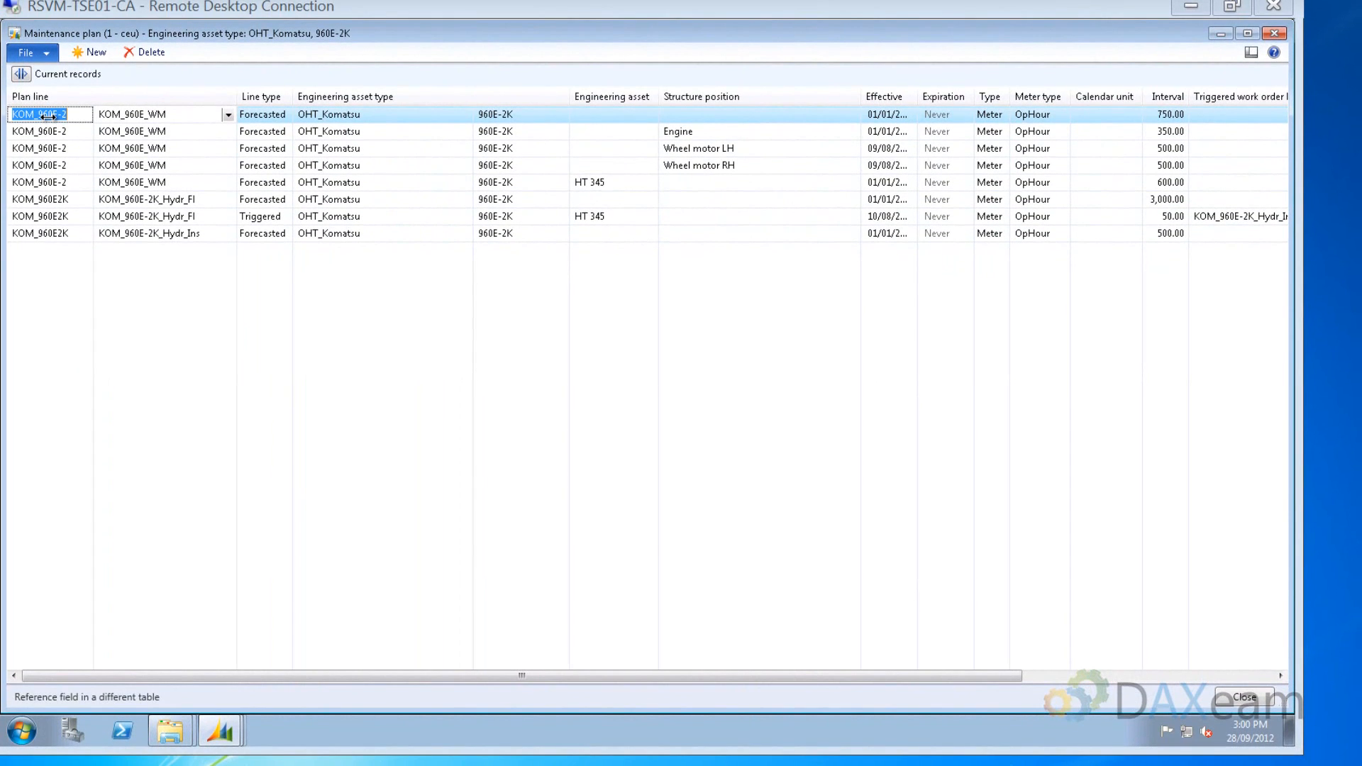
{"action": "right_click", "coordinate": [48, 116]}
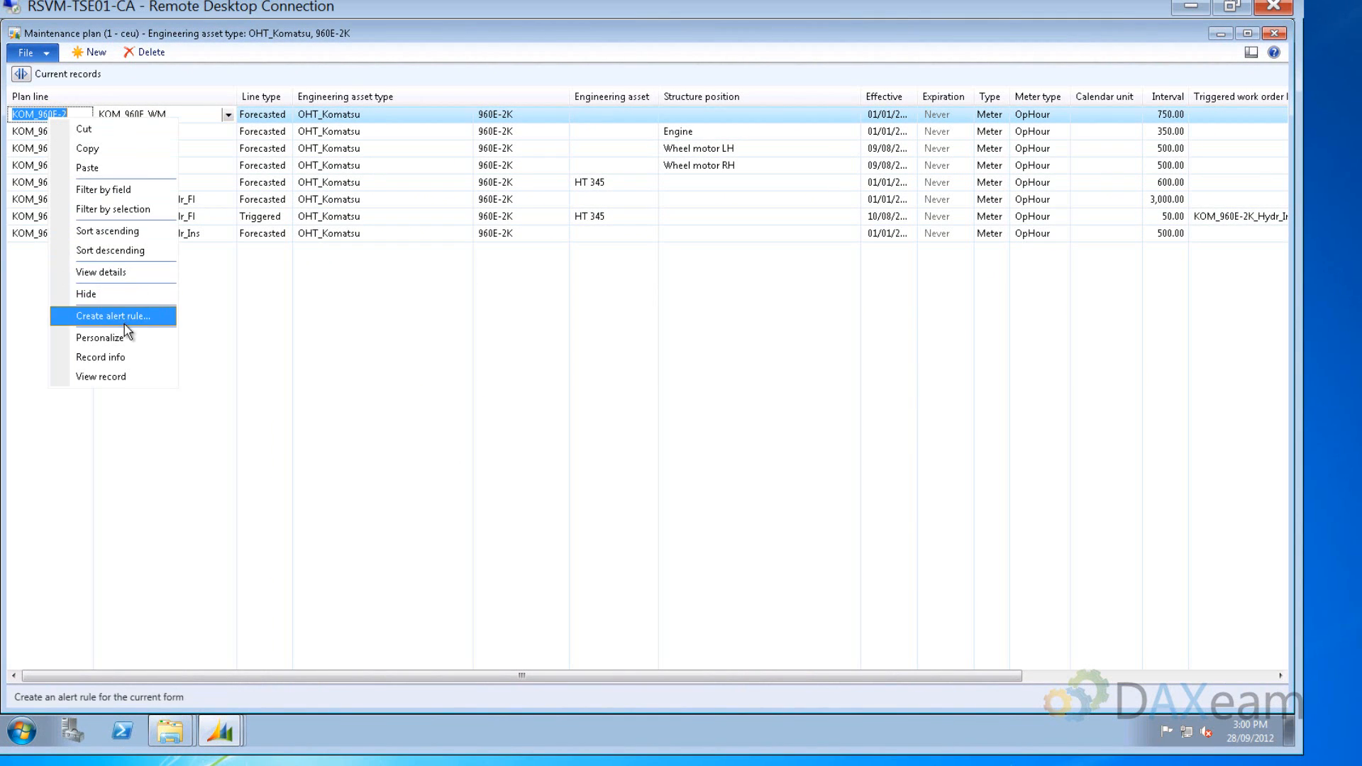
{"action": "left_click", "coordinate": [114, 270]}
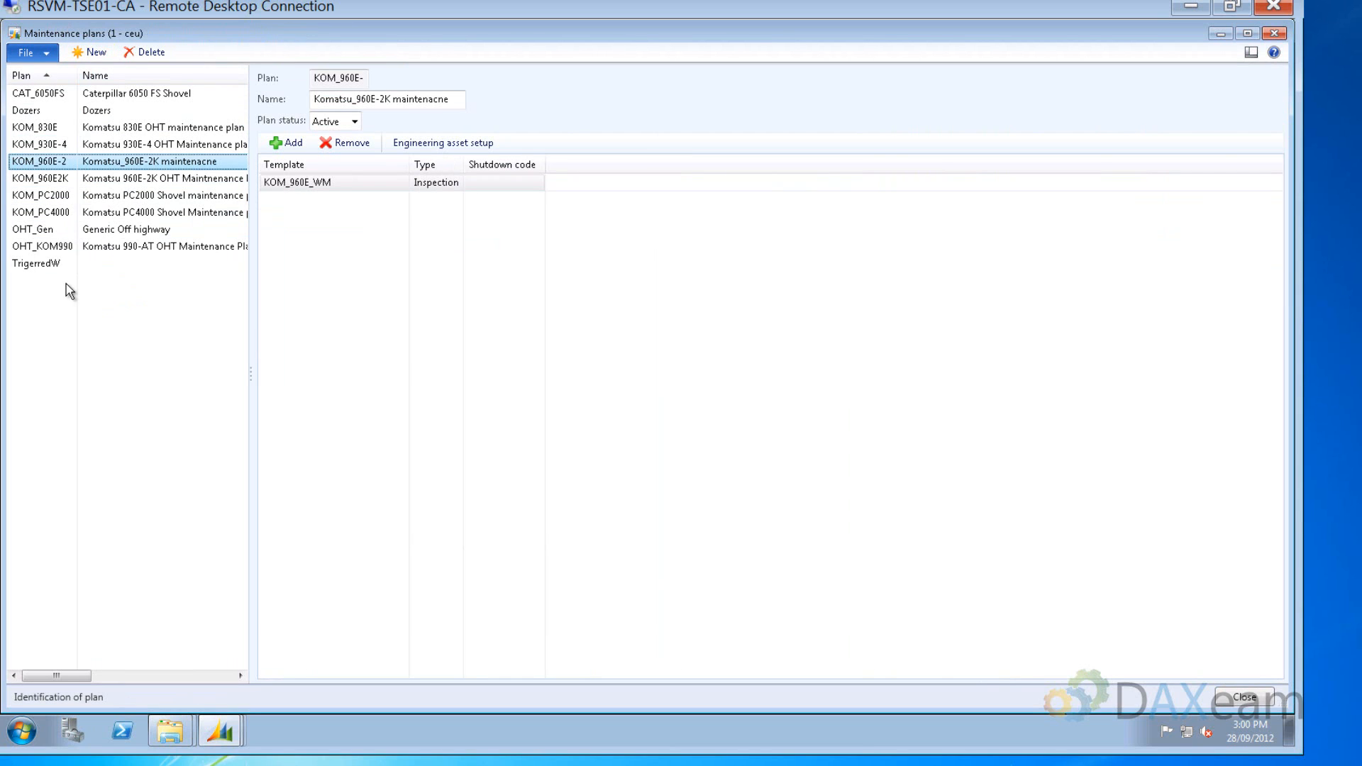
Select maintenance plan KOM_960E2K, and review and close the engineering asset setup of its KOM_960E-2K_Hydr_Fl template.
{"action": "left_click", "coordinate": [50, 180]}
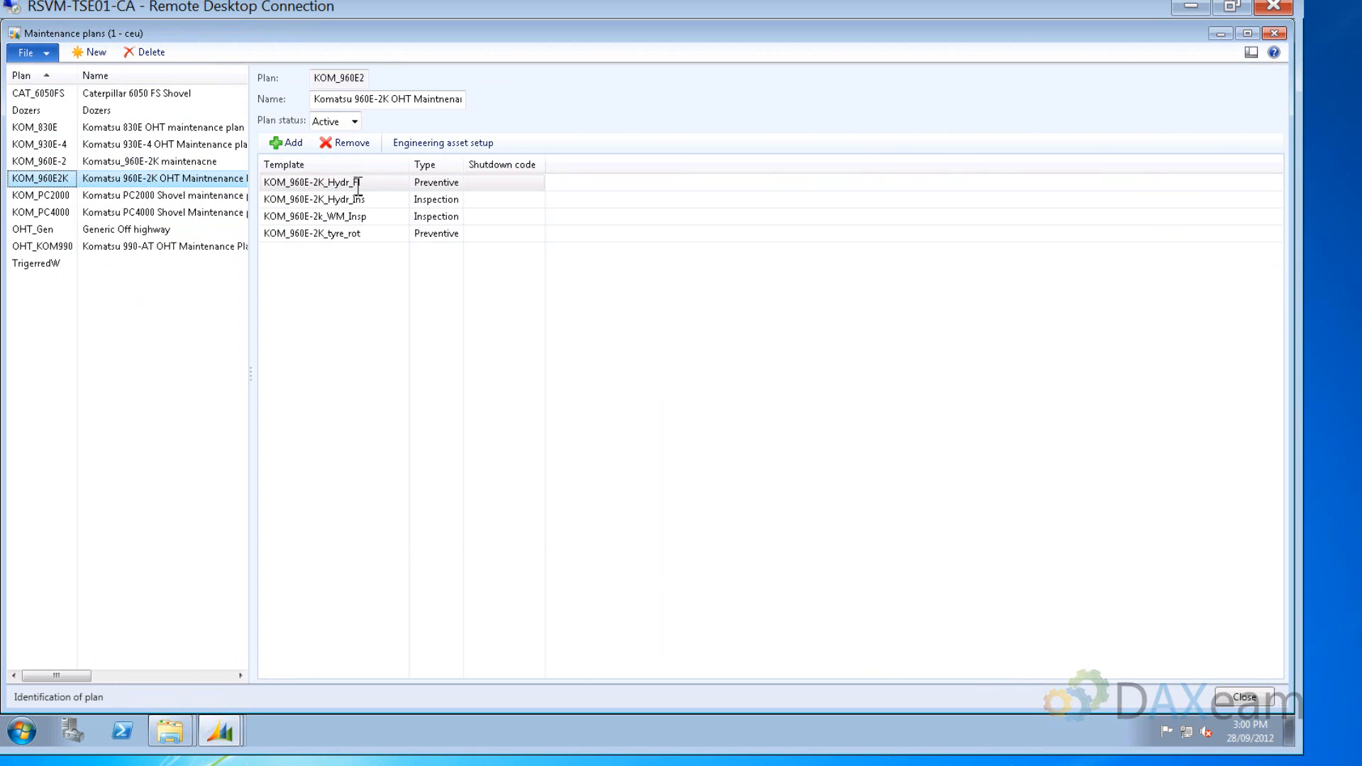
{"action": "left_click", "coordinate": [467, 141]}
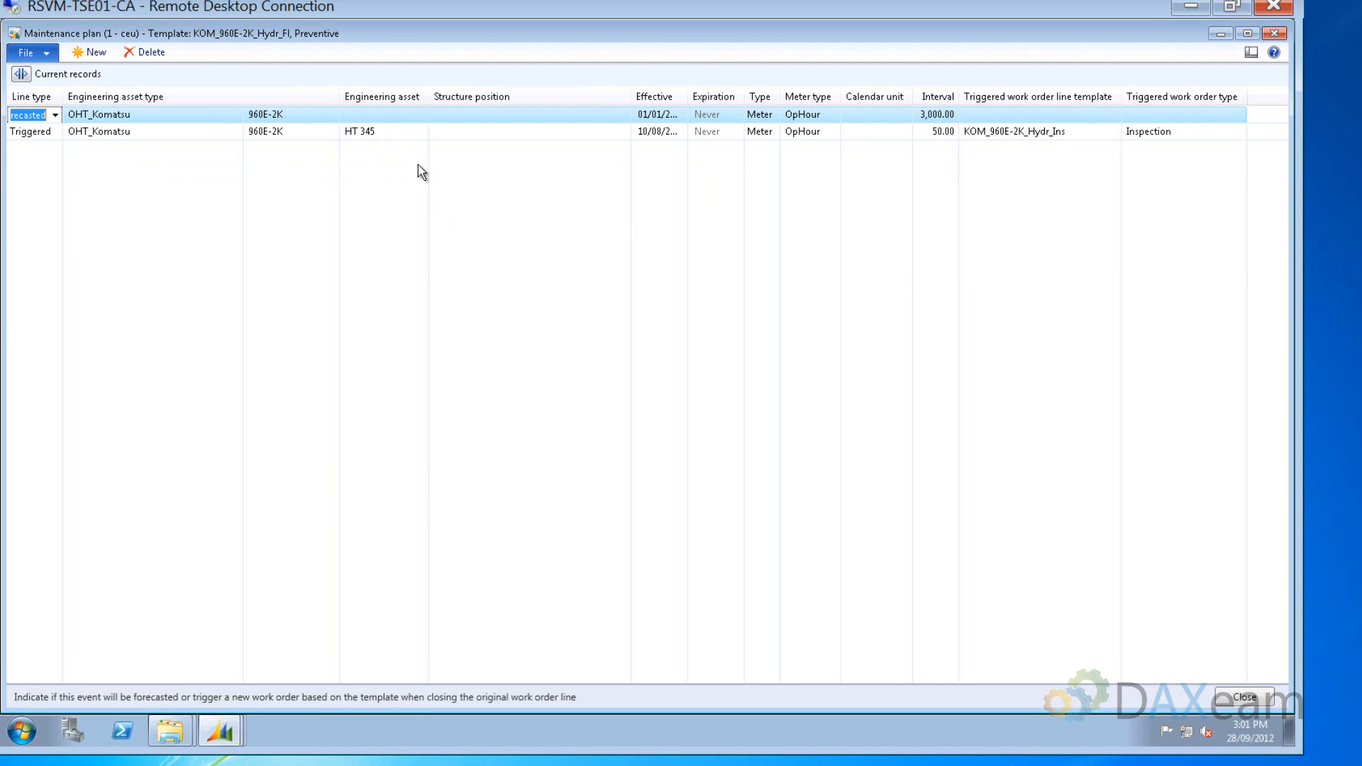
{"action": "left_click", "coordinate": [1245, 697]}
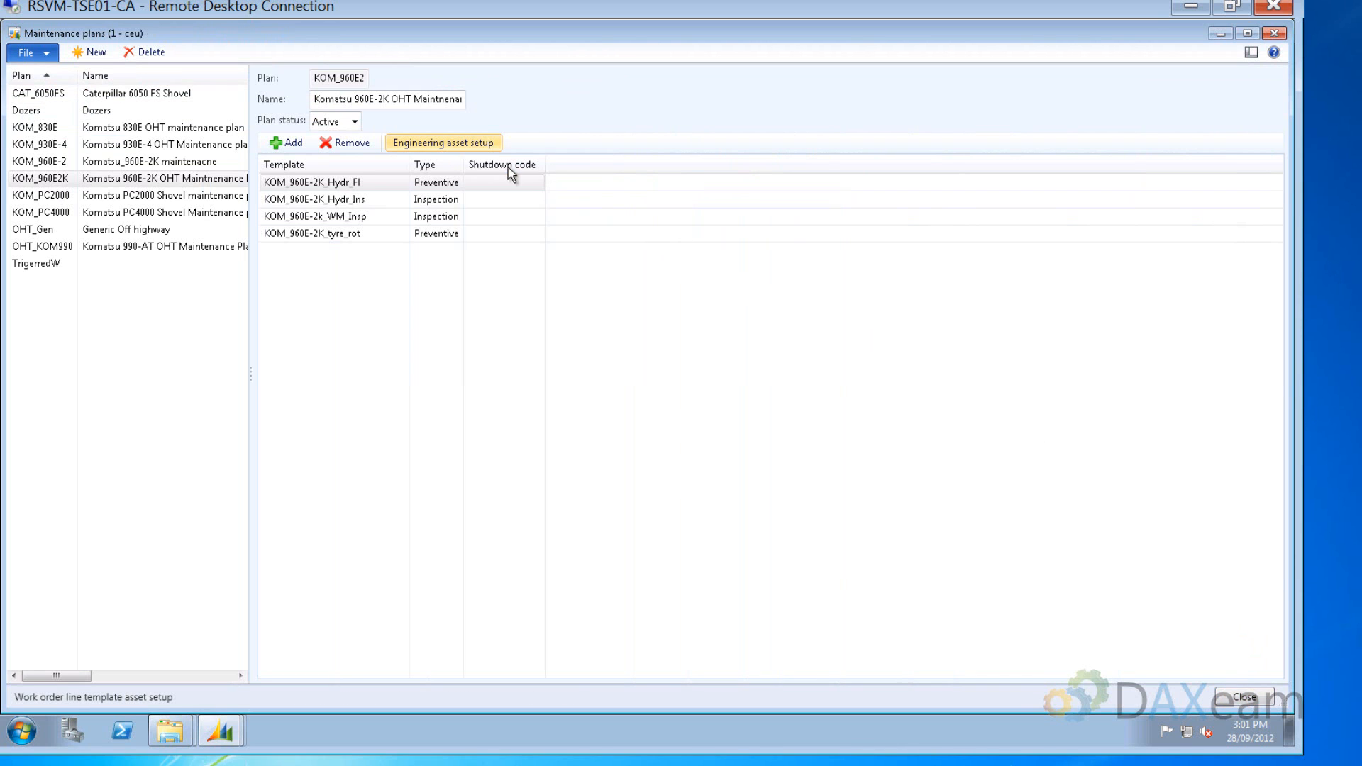
Examine the activities of the KOM_960E-2K_Hydr_Fl work order line template, and return to the Enterprise asset management area page.
{"action": "right_click", "coordinate": [310, 183]}
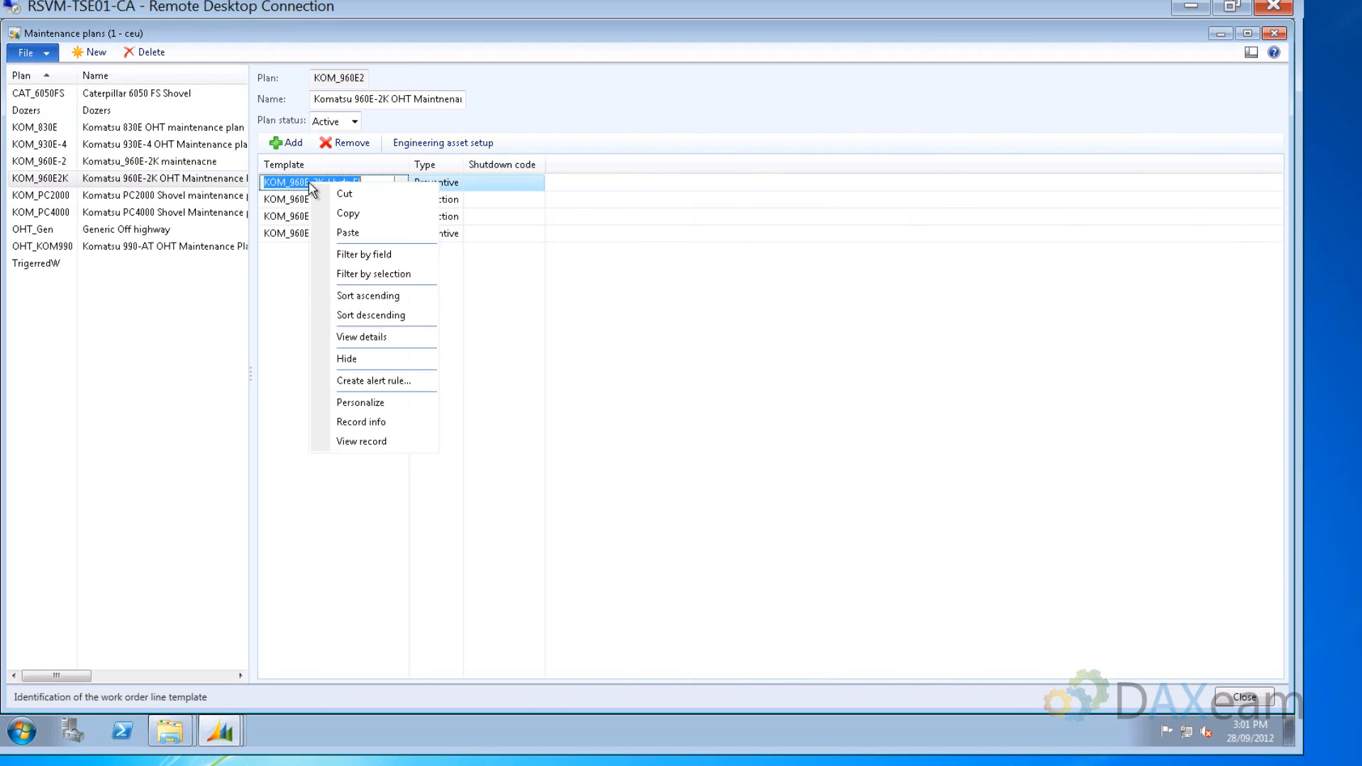
{"action": "left_click", "coordinate": [384, 338]}
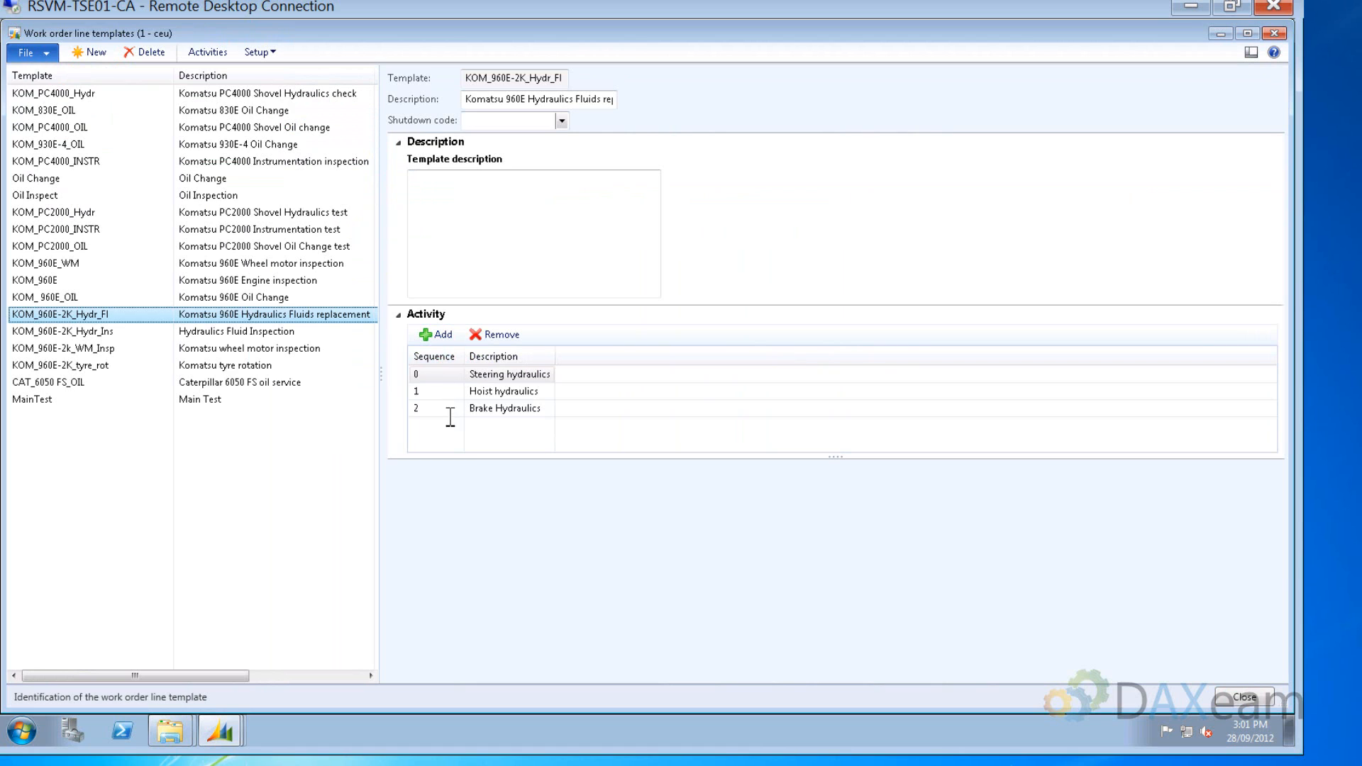
{"action": "left_click", "coordinate": [215, 51]}
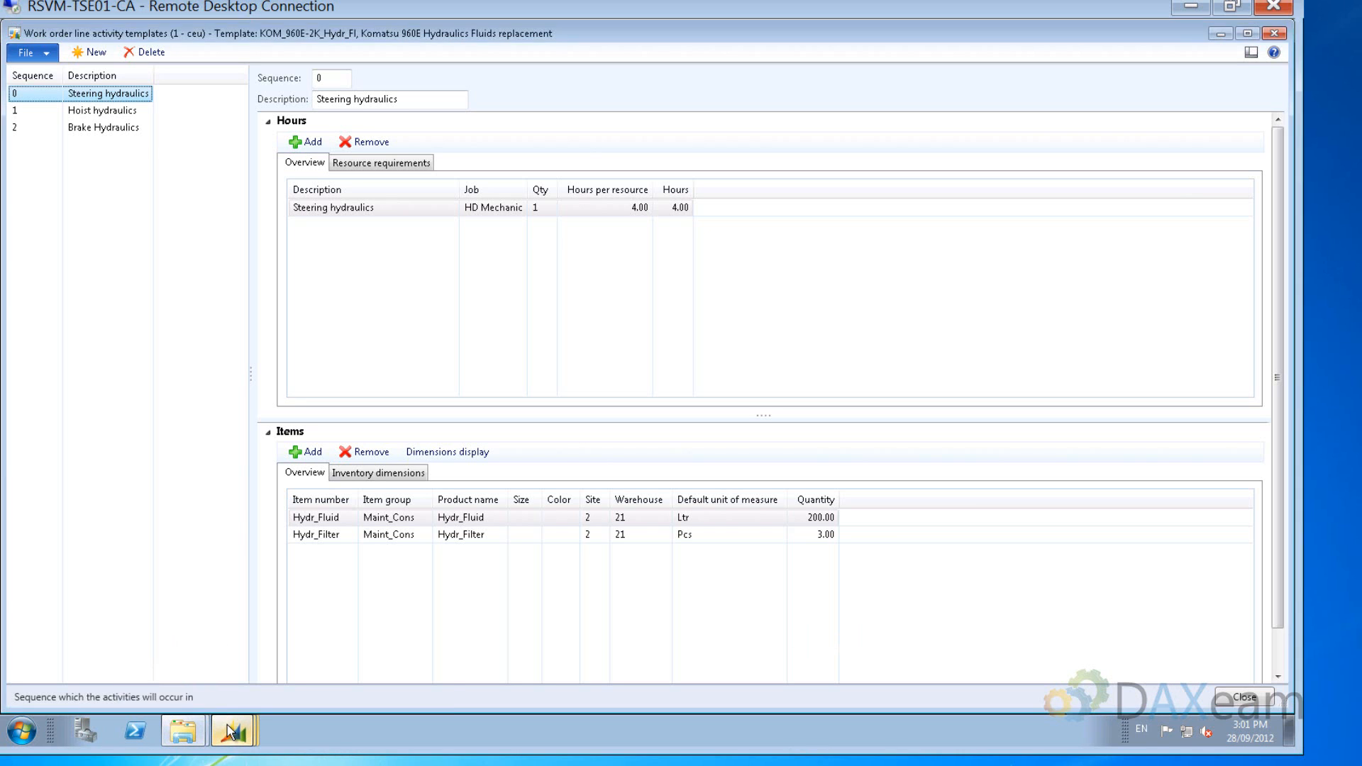
{"action": "mouse_move", "coordinate": [227, 725]}
{"action": "left_click", "coordinate": [190, 560]}
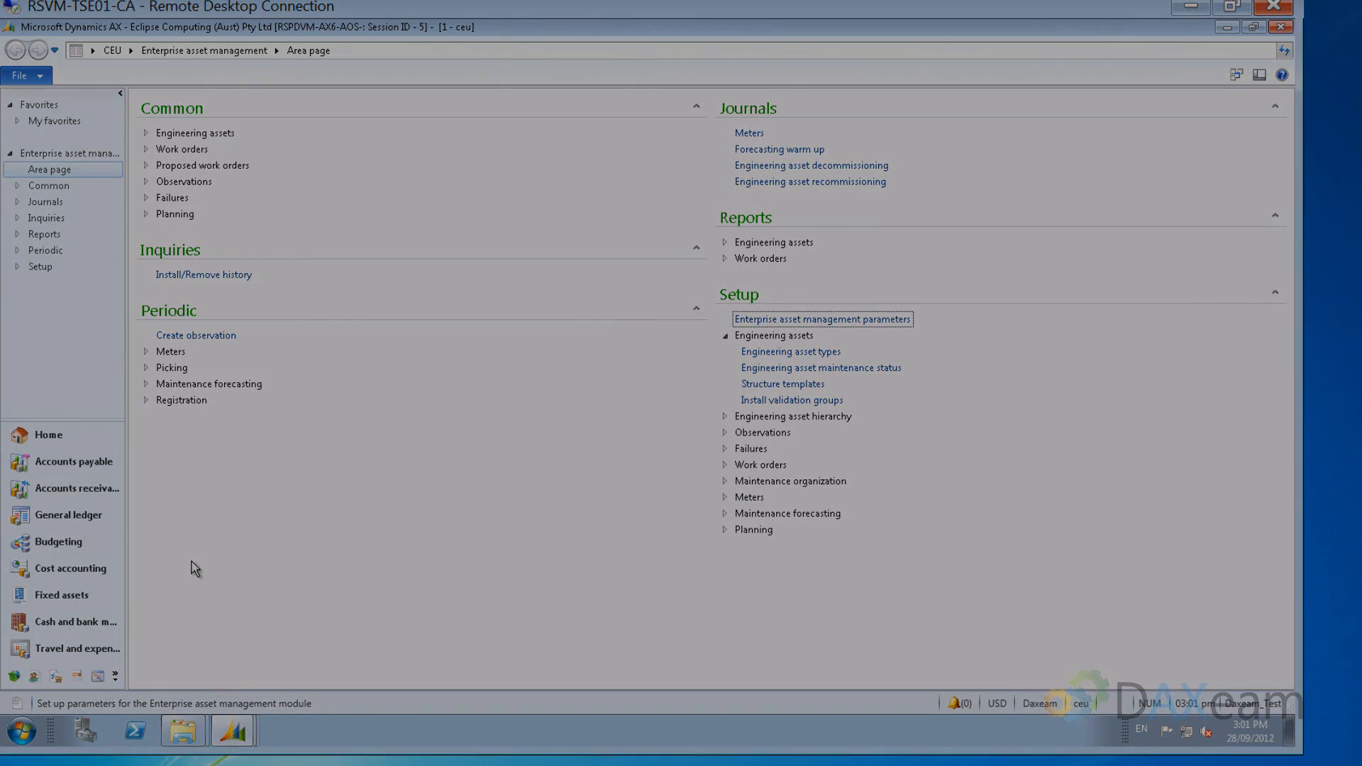